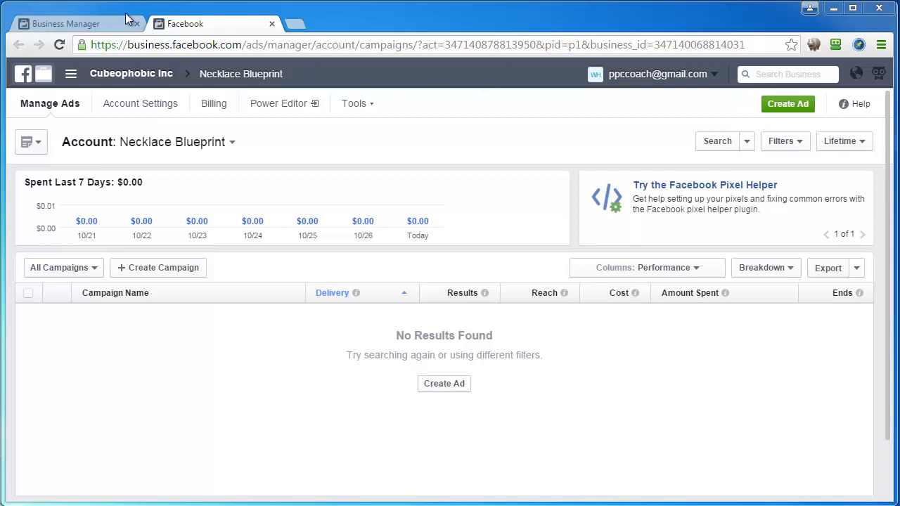
In the Business Manager overview, start adding a new page of the Brand or Product type.
click(96, 21)
mouse_move(76, 387)
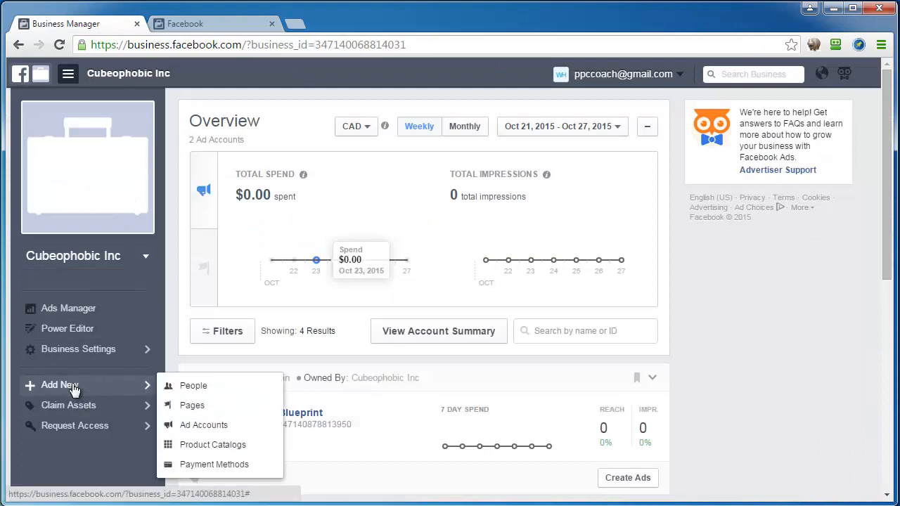
click(199, 408)
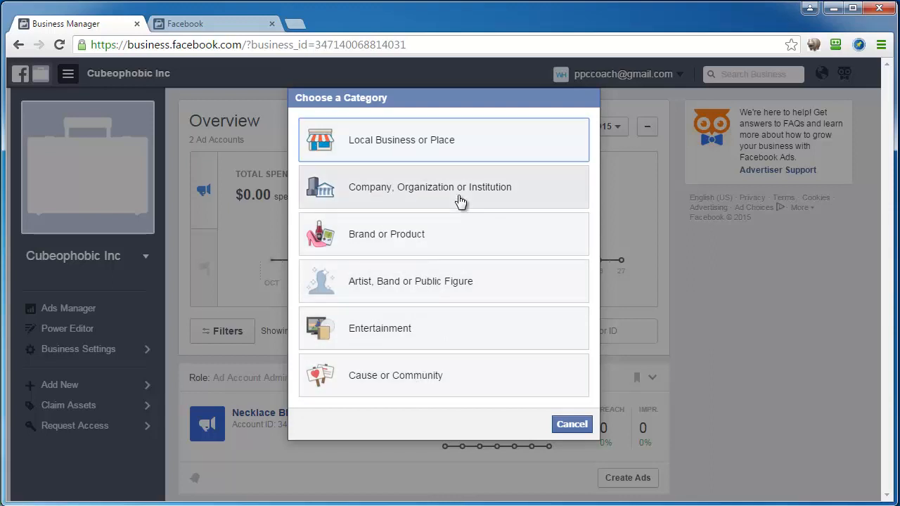
click(412, 244)
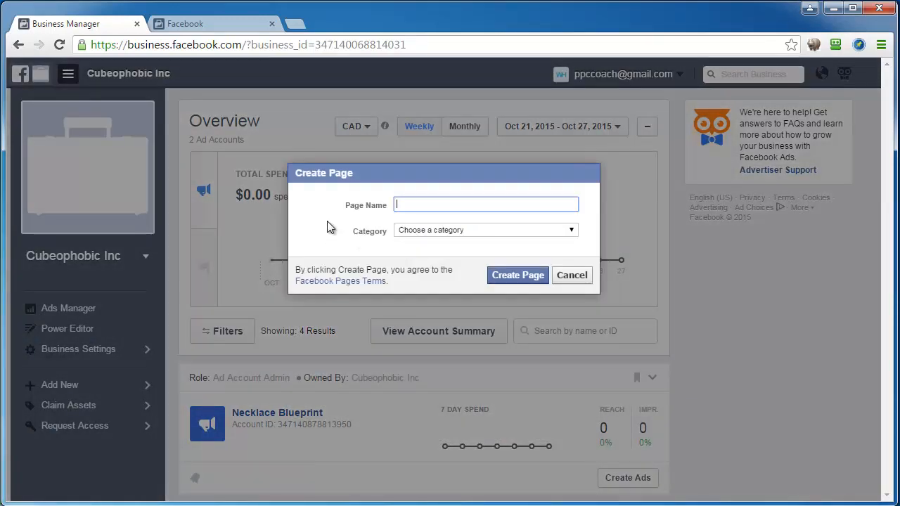
Create the page with the name I Love Necklaces and the category Jewelry/Watches.
text(N)
key(BackSpace)
text(I Love Necklaces)
key(Tab)
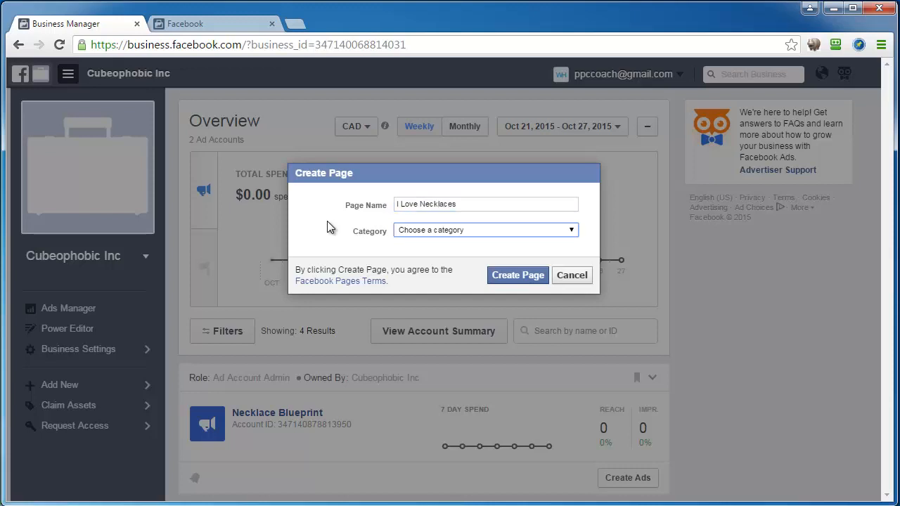
click(443, 231)
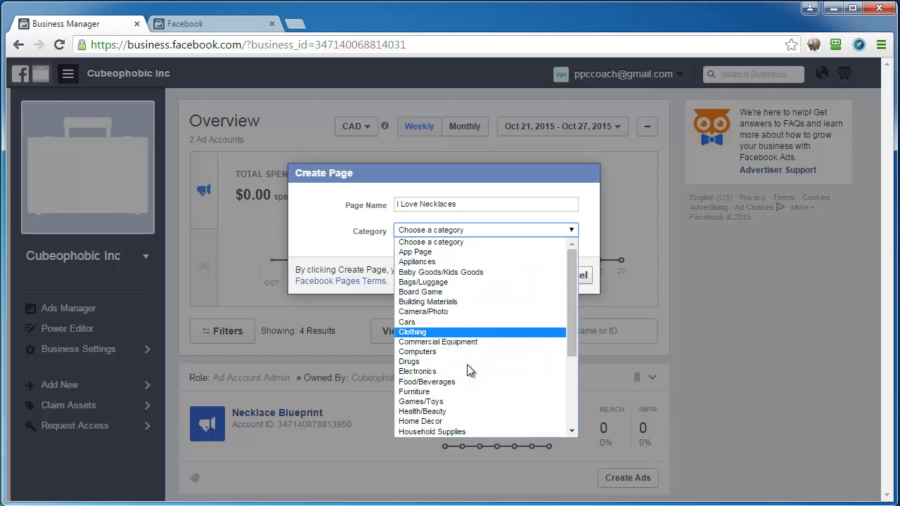
scroll(472, 373, down, 4)
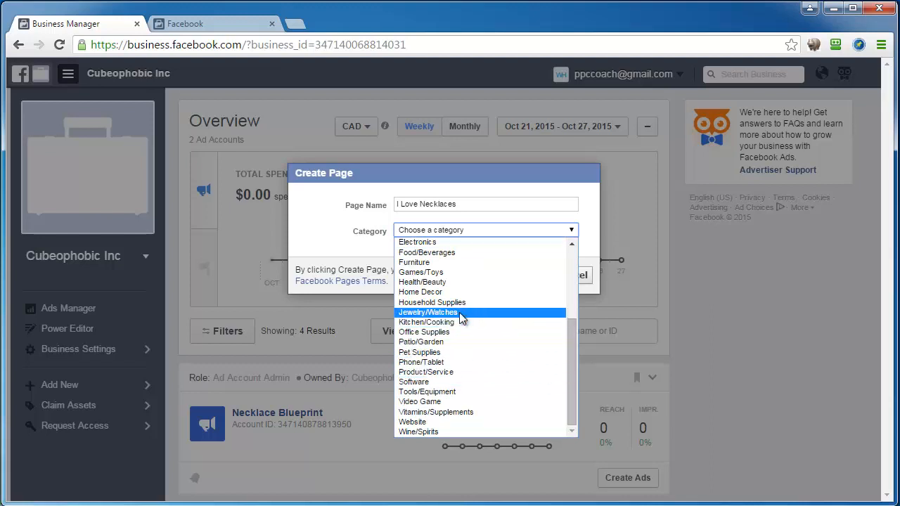
click(464, 313)
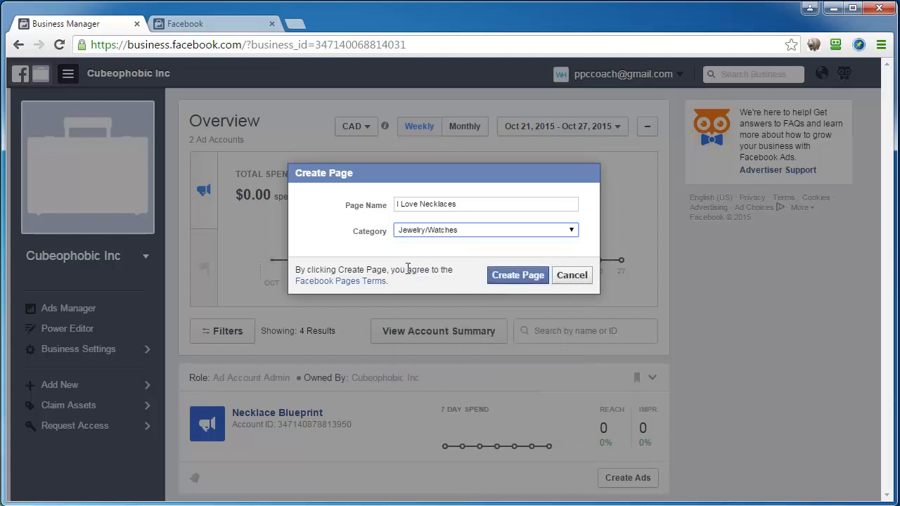
click(516, 278)
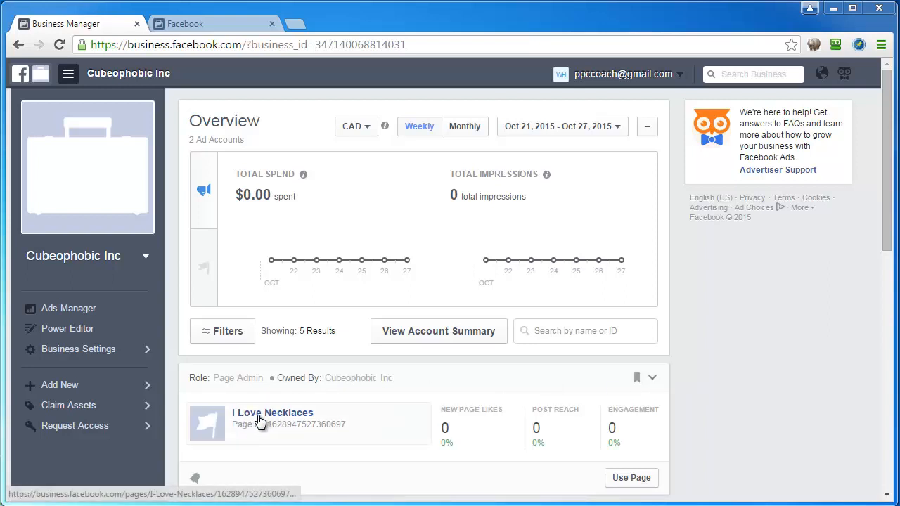
Open the I Love Necklaces page and enter the description "We Love Necklaces! If You Do Too, Then You're In The Right Place.".
click(260, 420)
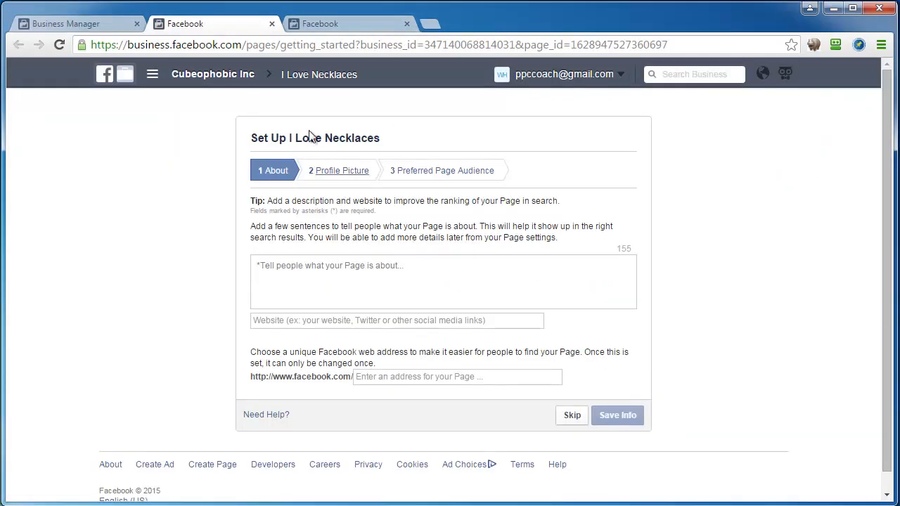
click(353, 271)
text(We L)
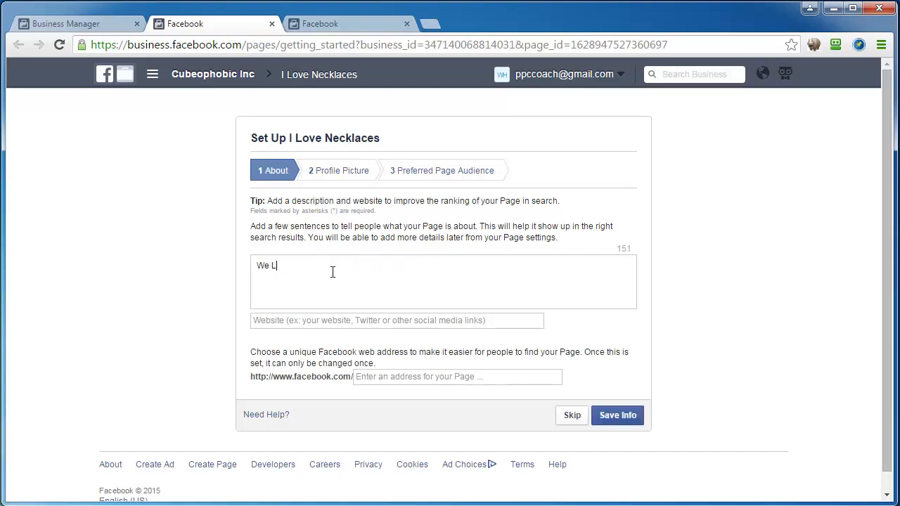
text(ove Necklaces! If you)
key(BackSpace)
key(BackSpace)
key(BackSpace)
key(BackSpace)
text(YT)
key(BackSpace)
key(BackSpace)
text(You Do Not)
key(BackSpace)
key(BackSpace)
key(BackSpace)
text(Too, Th)
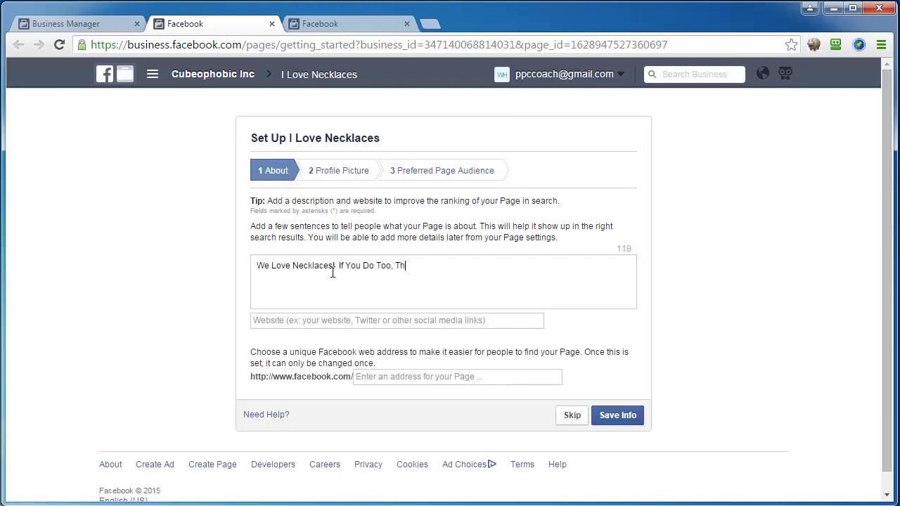
text(en You're In The Right Place!)
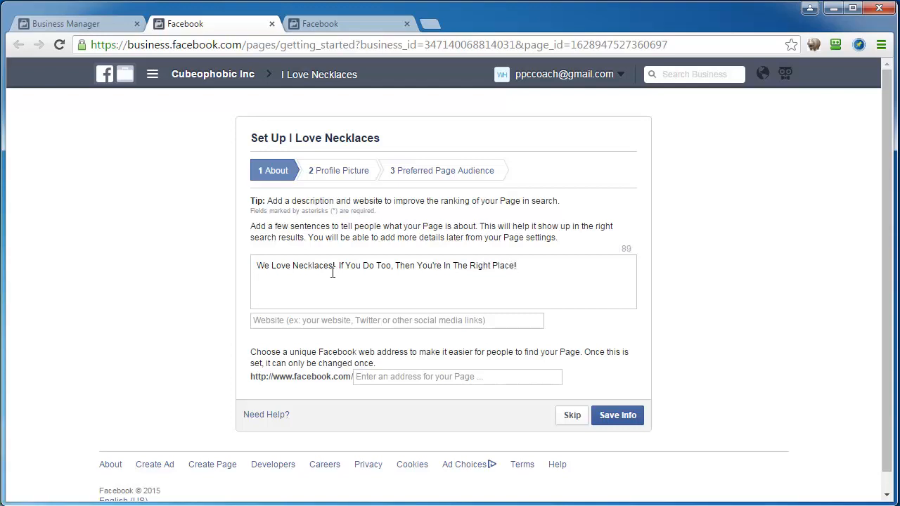
key(BackSpace)
Try to save the page info with i-love-necklaces as its Facebook web address.
click(426, 378)
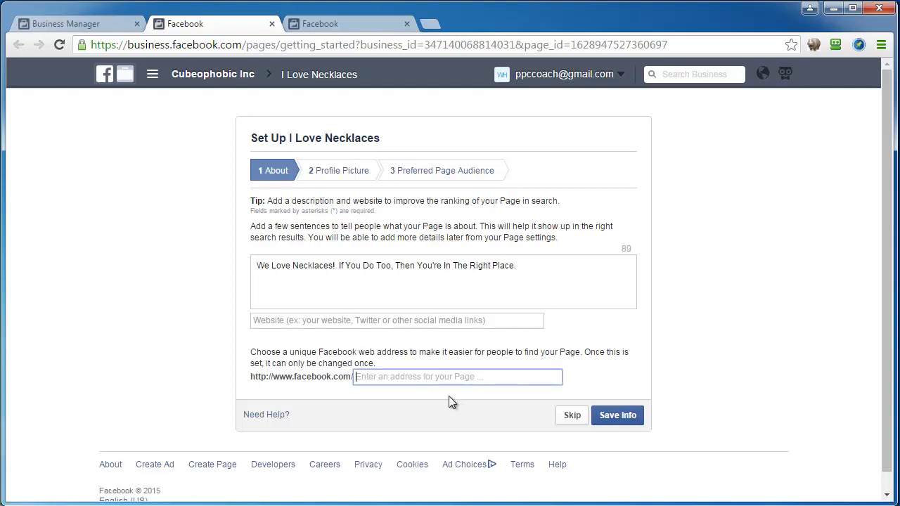
text(i-love)
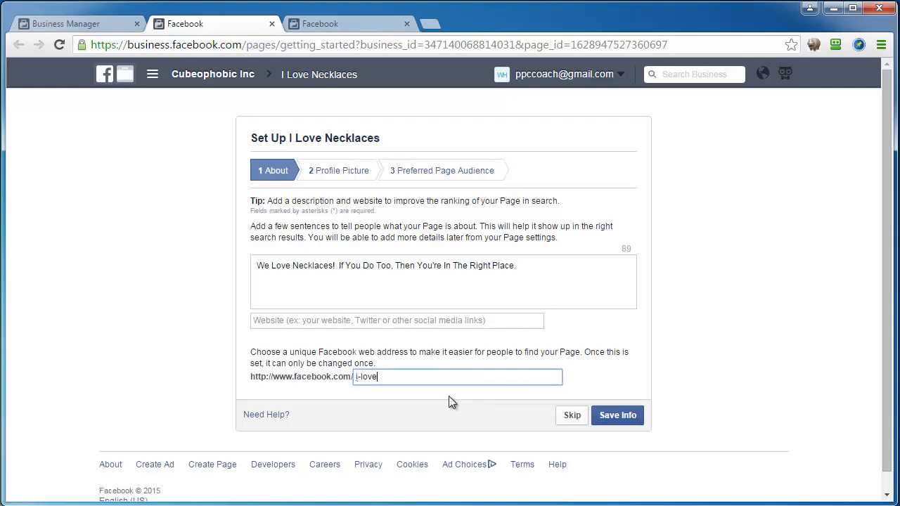
text(-necklaces)
click(630, 416)
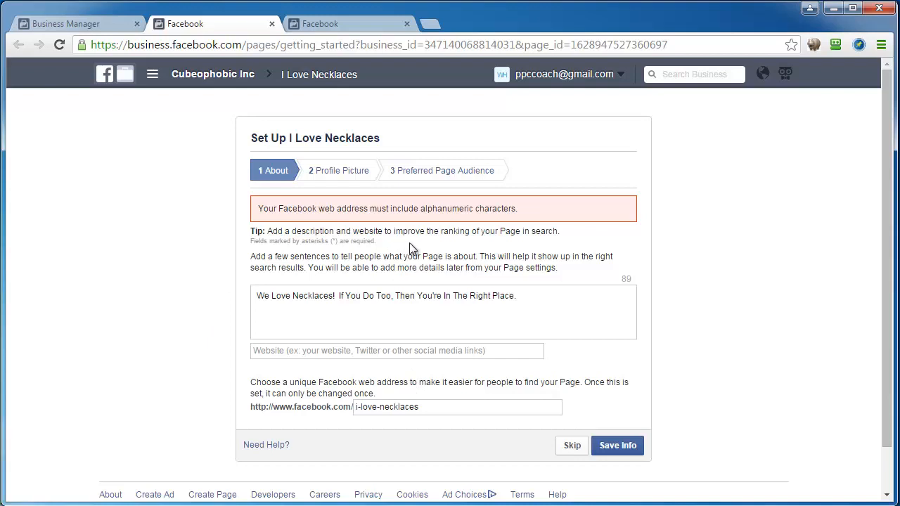
Remove the hyphens from the web address to make it ilovenecklaces and try saving the page info.
click(358, 407)
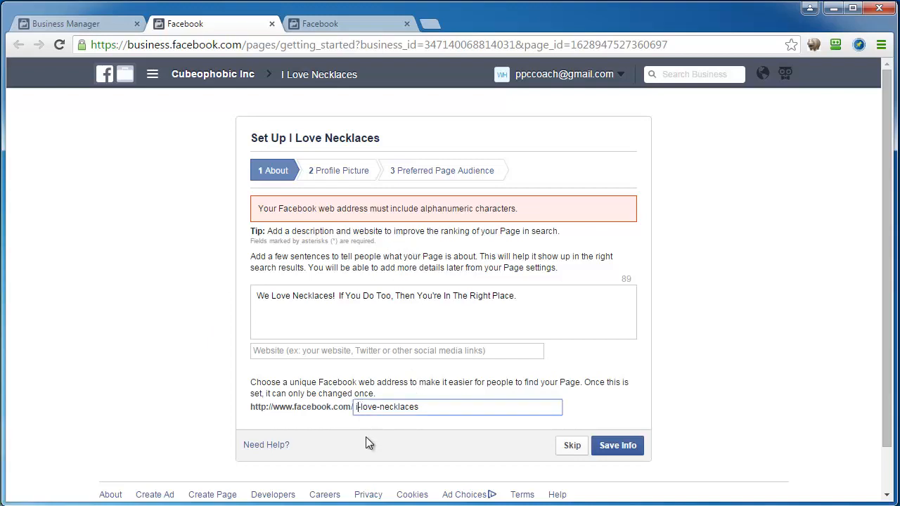
key(Delete)
key(Delete)
click(615, 445)
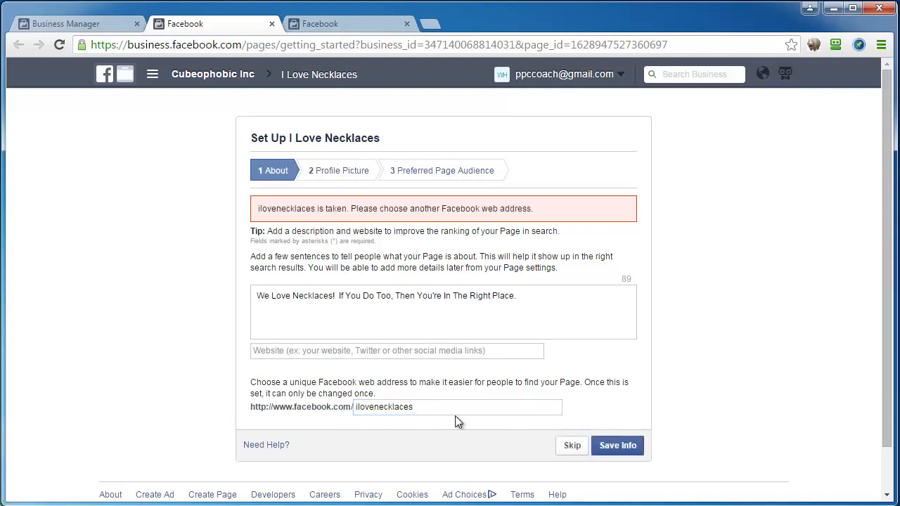
Clear the page's Facebook web address and save the About info without one.
drag(425, 415, 262, 398)
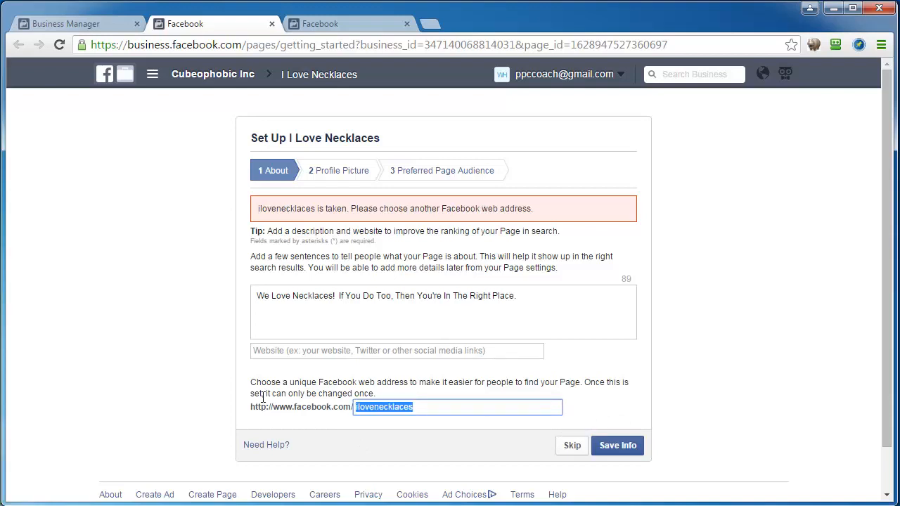
key(BackSpace)
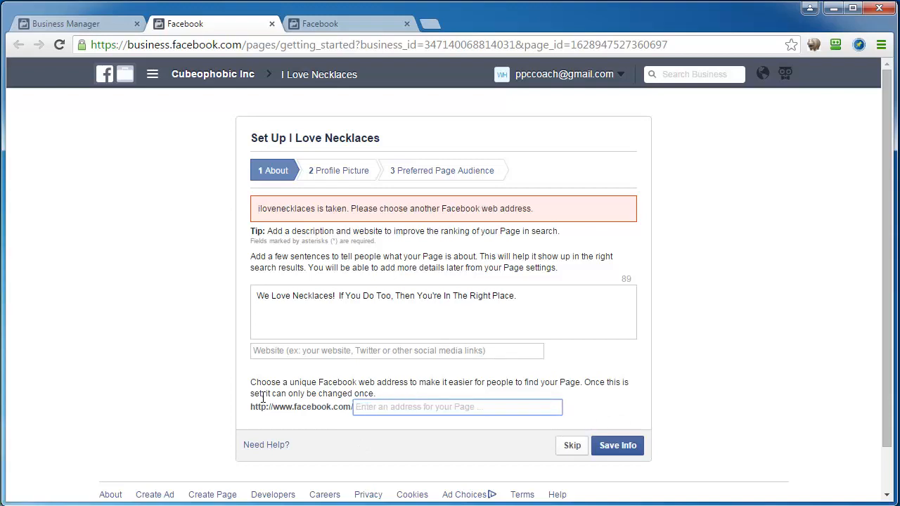
click(605, 445)
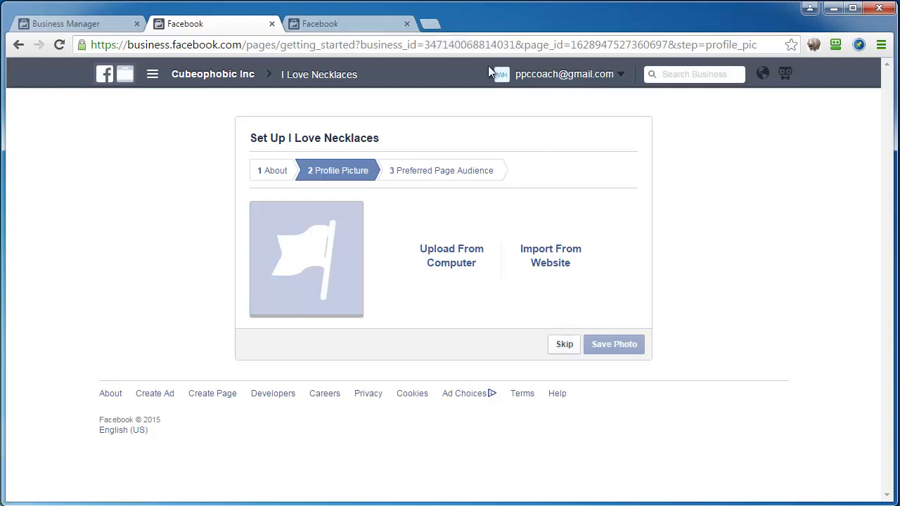
Open google.com in a new browser tab and search for images of necklaces.
click(431, 24)
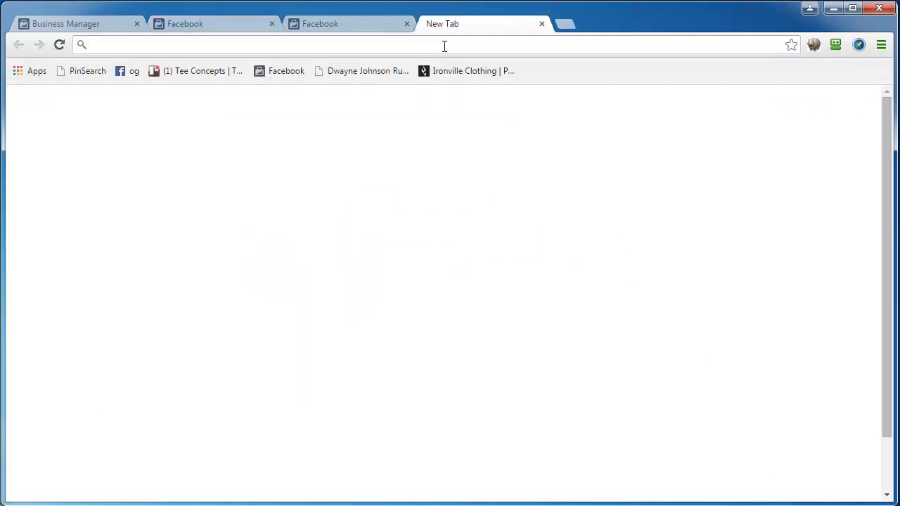
text(google.com)
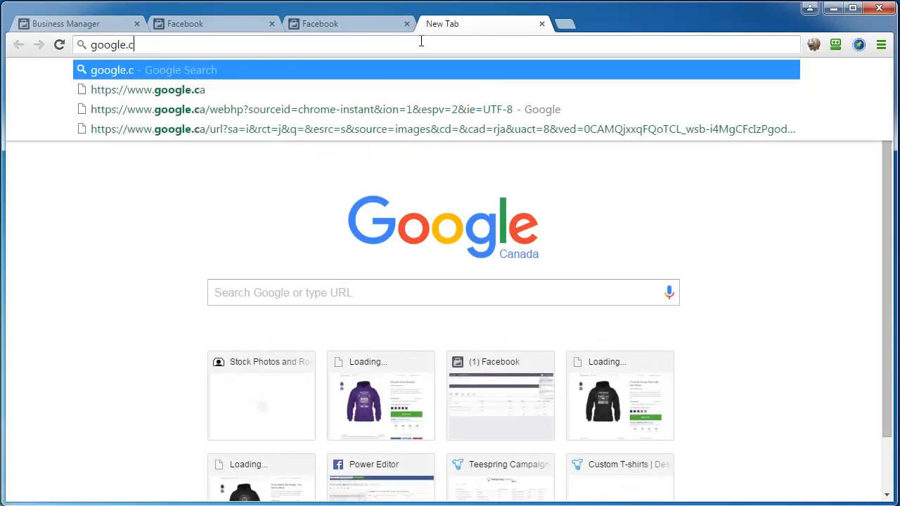
key(Return)
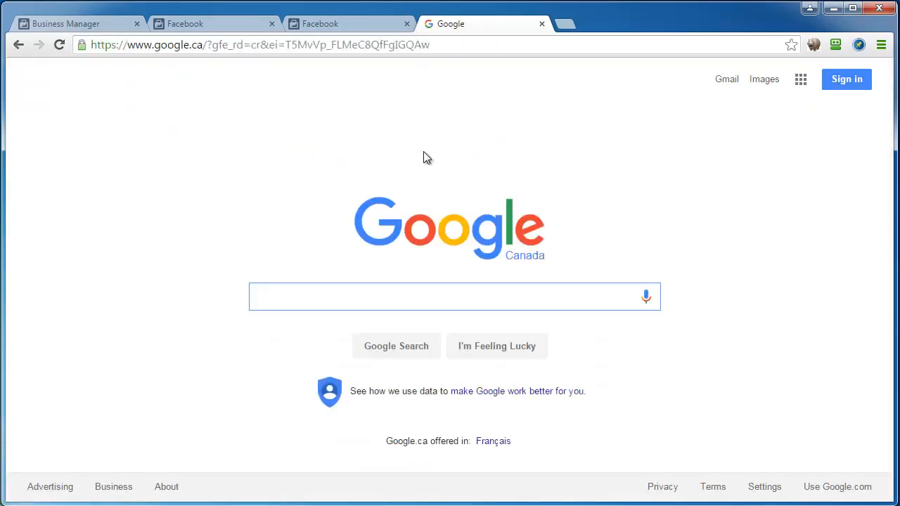
text(necklaces)
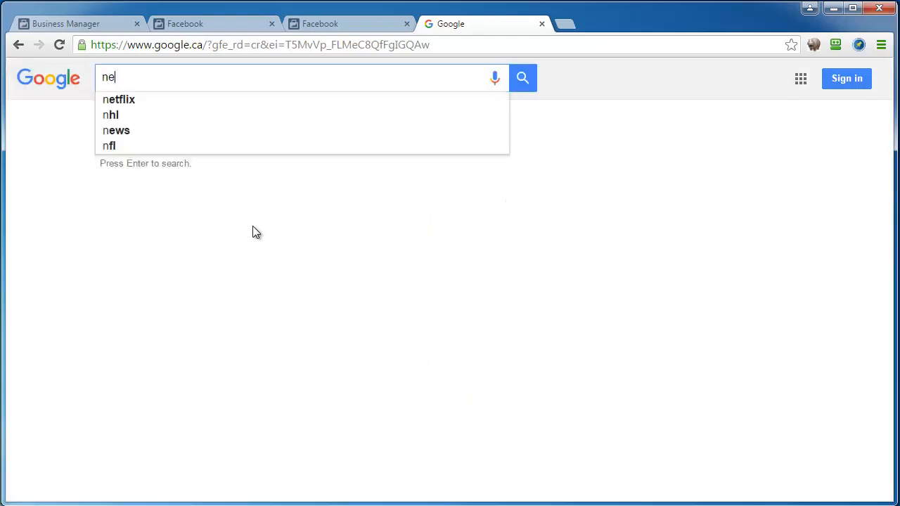
key(Return)
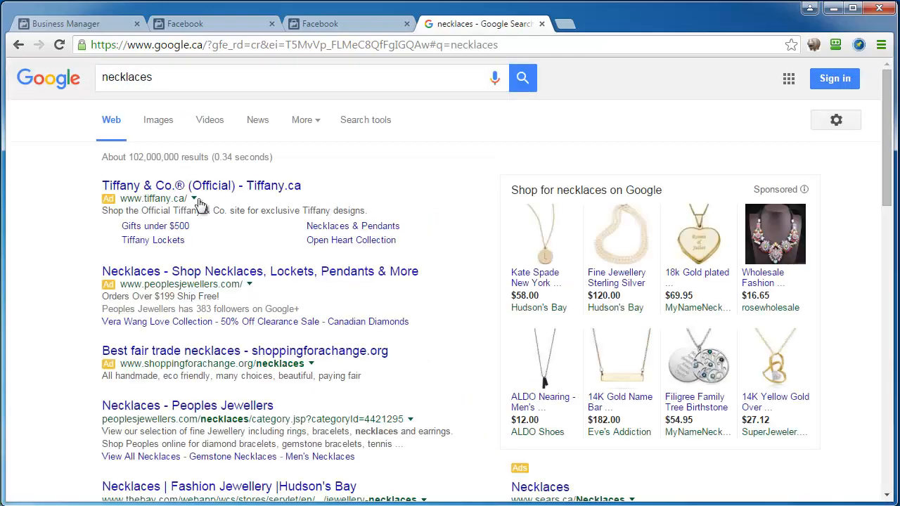
click(156, 120)
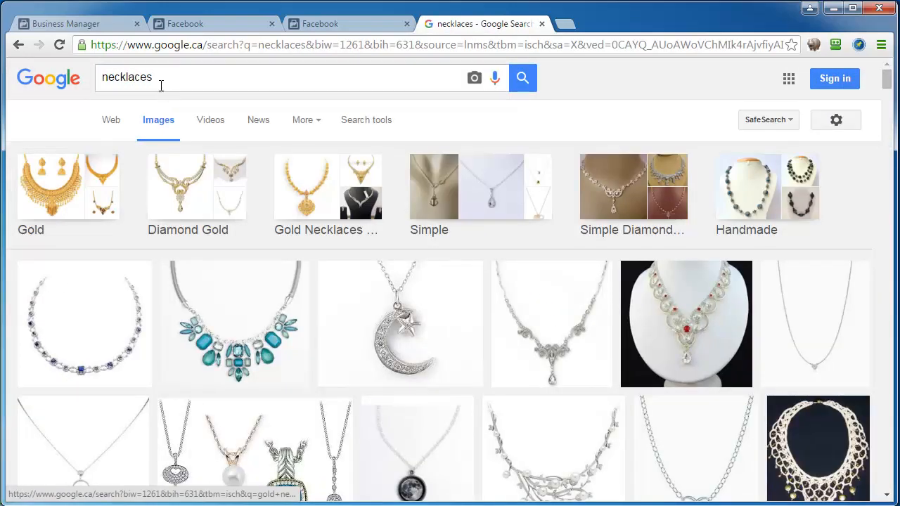
Change the image search query to "necklace icon" and run it.
click(163, 85)
key(BackSpace)
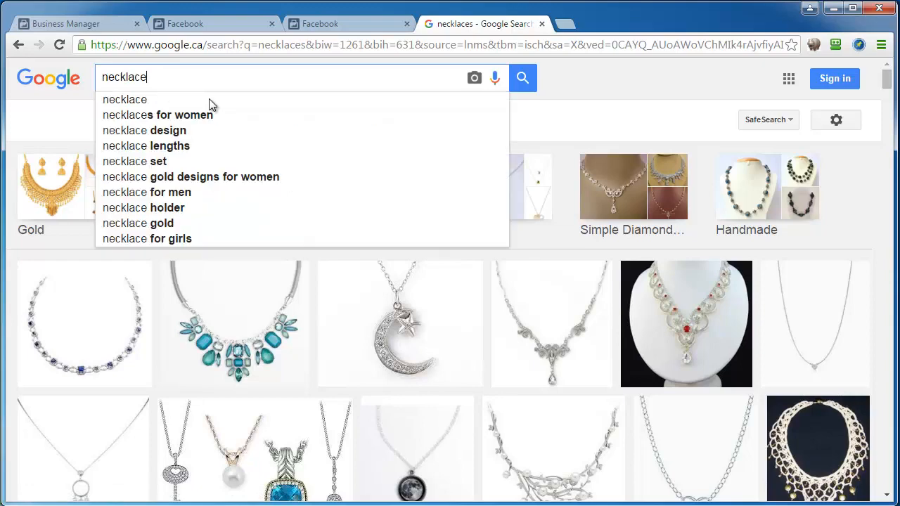
text(icon)
key(Return)
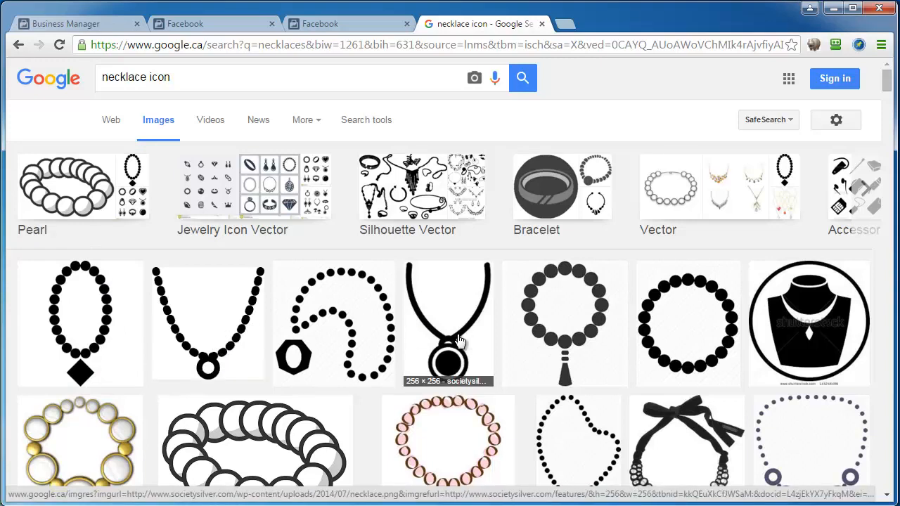
Find the black heart pendant icon from Trendy's Jewelry in the image results and copy its link address.
scroll(458, 340, down, 2)
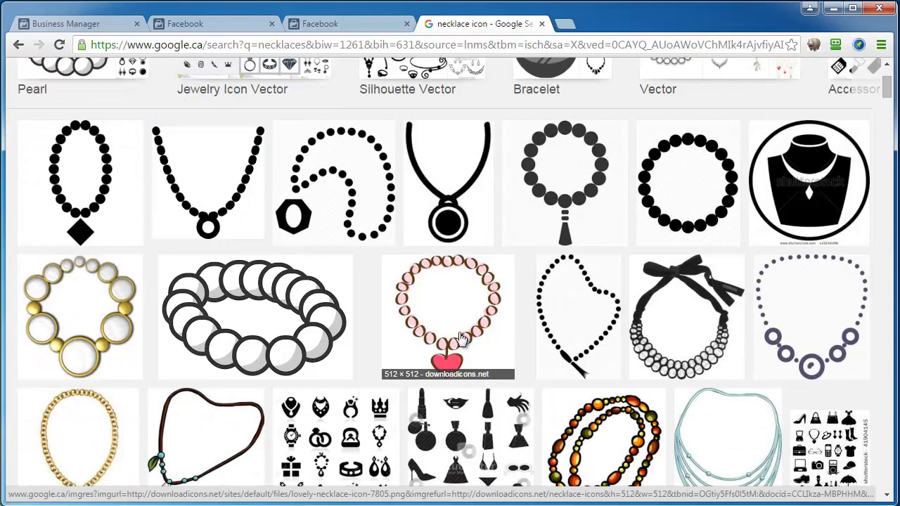
scroll(458, 340, down, 2)
scroll(459, 340, down, 2)
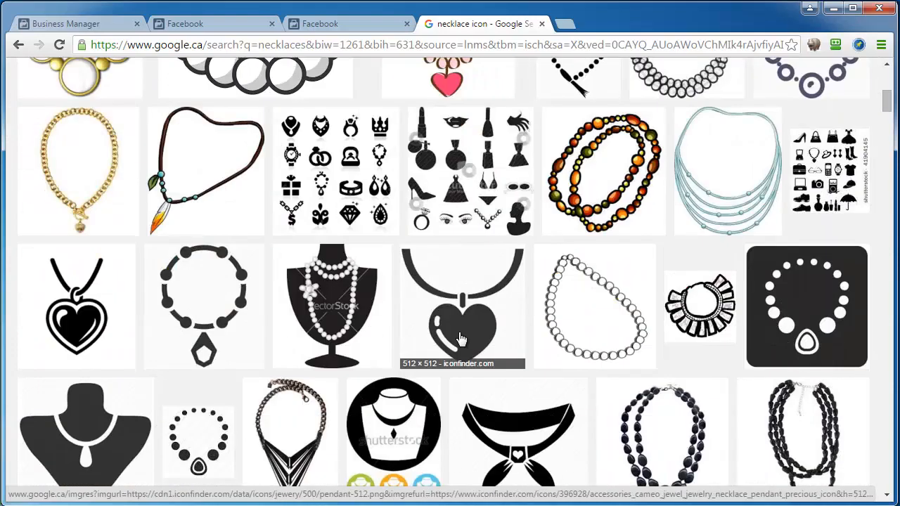
click(79, 304)
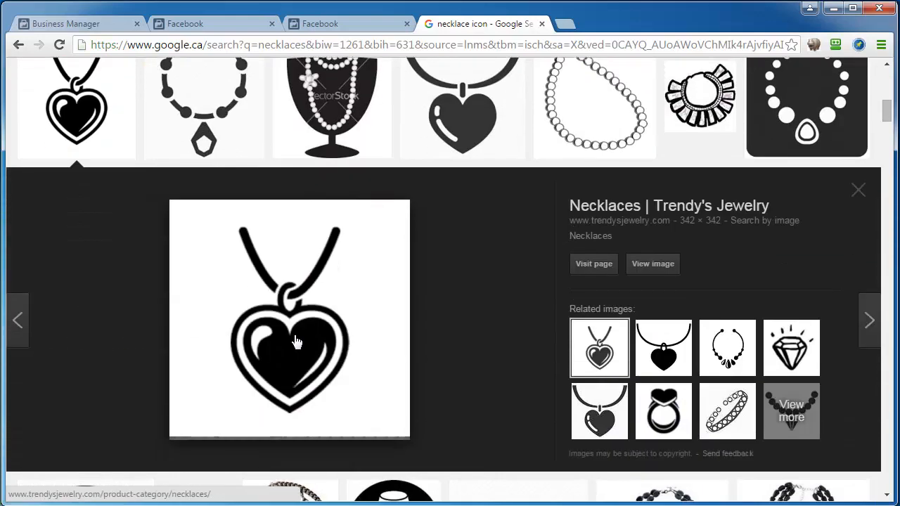
right_click(292, 341)
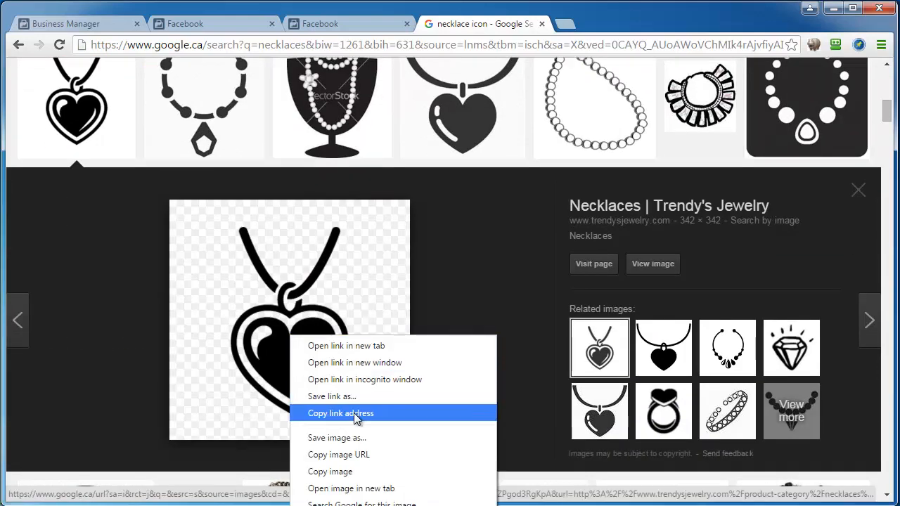
click(352, 413)
Return to the page's profile picture setup, choose importing from a website, and paste the copied link as the website address.
click(217, 24)
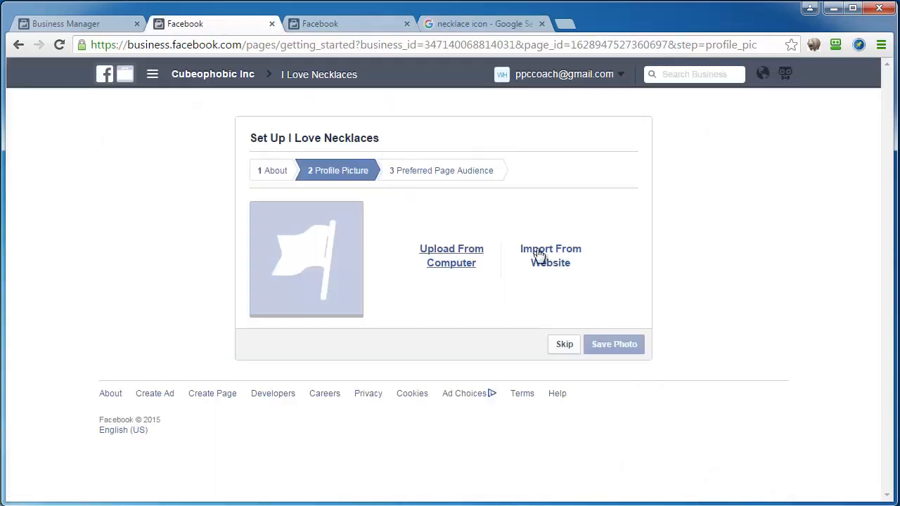
click(559, 259)
click(443, 275)
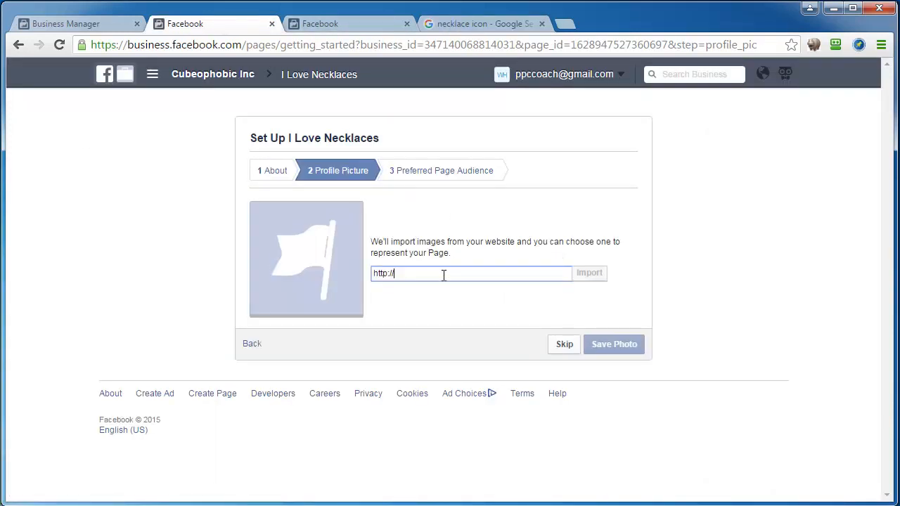
right_click(443, 278)
click(400, 274)
triple_click(382, 272)
right_click(407, 276)
click(443, 362)
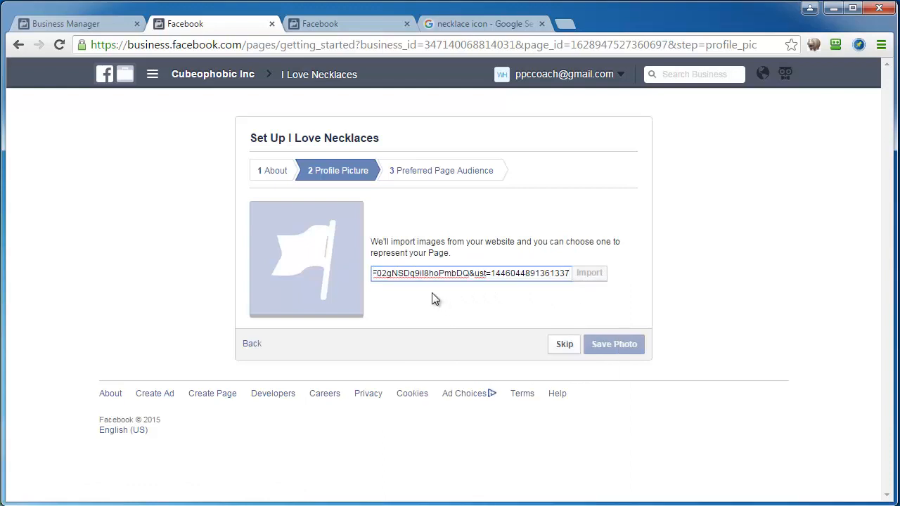
Clear the pasted Google link from the profile picture's website address.
key(BackSpace)
key(BackSpace)
key(BackSpace)
key(BackSpace)
key(BackSpace)
key(BackSpace)
key(BackSpace)
key(BackSpace)
key(BackSpace)
key(BackSpace)
key(BackSpace)
key(BackSpace)
key(BackSpace)
key(BackSpace)
key(BackSpace)
key(BackSpace)
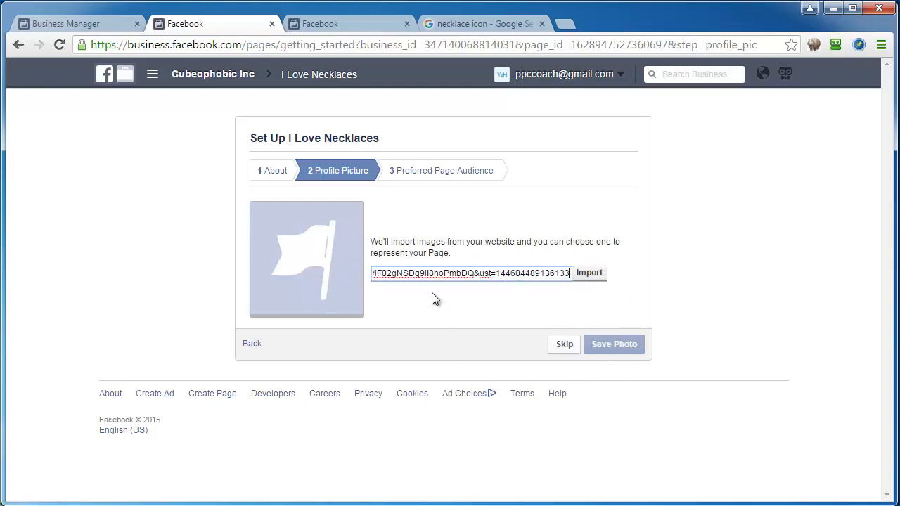
key(BackSpace)
key(BackSpace)
key(BackSpace)
key(BackSpace)
key(BackSpace)
key(BackSpace)
key(BackSpace)
key(BackSpace)
key(BackSpace)
key(BackSpace)
key(BackSpace)
key(BackSpace)
key(BackSpace)
key(BackSpace)
key(BackSpace)
key(BackSpace)
key(BackSpace)
key(BackSpace)
key(BackSpace)
key(BackSpace)
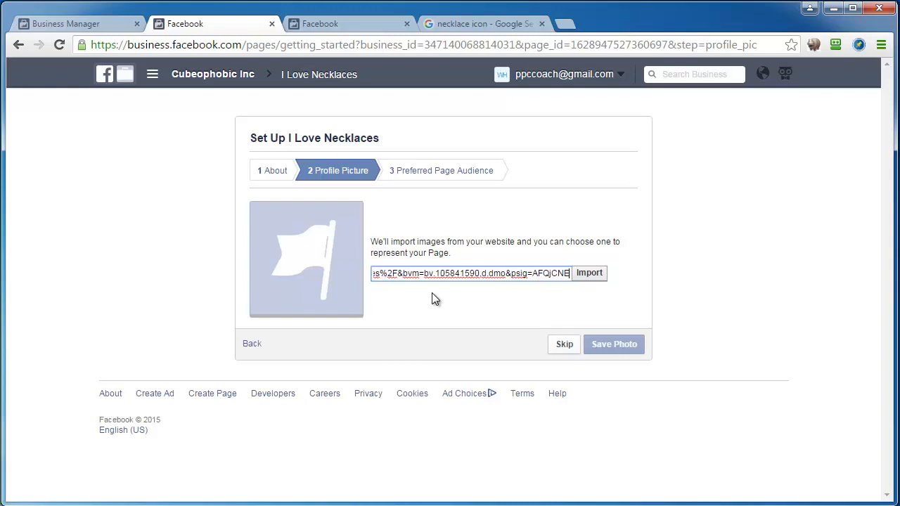
key(Left)
key(Left)
key(Left)
key(Left)
key(Left)
key(Left)
key(Left)
key(Left)
key(Left)
key(Left)
key(Left)
key(Left)
key(Left)
key(Left)
key(Left)
key(Left)
key(Left)
key(Left)
key(Left)
key(Left)
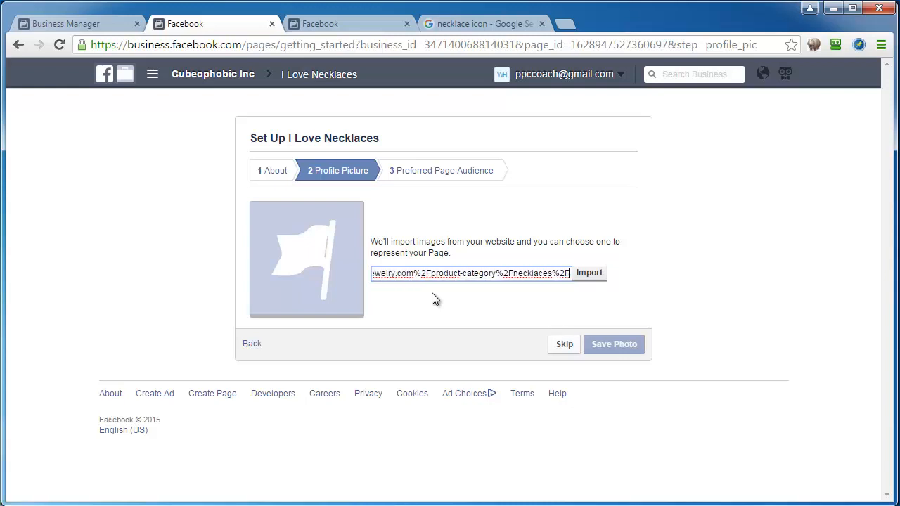
key(Left)
key(Left)
key(Left)
key(Left)
key(Left)
key(Left)
key(Left)
key(Left)
key(Left)
key(Left)
key(Left)
key(Left)
key(Left)
key(Left)
key(Left)
key(Left)
key(Left)
key(Left)
key(Left)
key(Left)
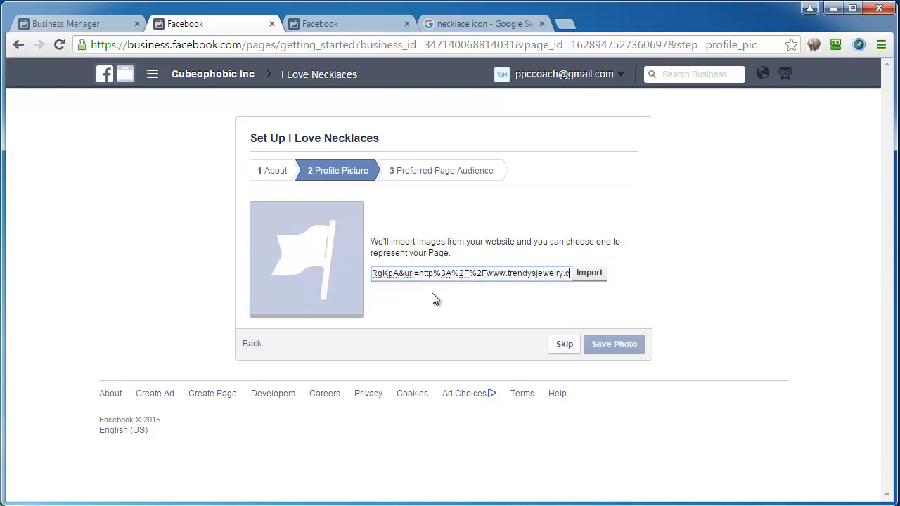
key(Left)
key(Left)
key(Left)
key(Left)
key(Left)
key(Left)
key(Left)
key(Left)
key(Left)
key(Left)
key(Left)
key(Left)
key(Left)
key(Left)
key(Left)
key(Left)
key(Left)
key(Left)
key(Left)
key(Left)
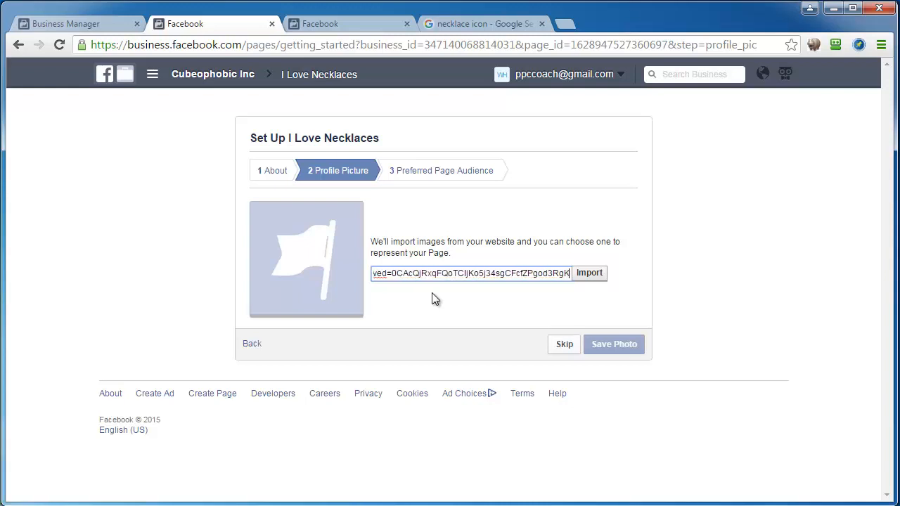
key(BackSpace)
key(BackSpace)
key(BackSpace)
key(BackSpace)
key(BackSpace)
key(BackSpace)
key(BackSpace)
key(BackSpace)
key(BackSpace)
key(BackSpace)
key(BackSpace)
key(BackSpace)
key(BackSpace)
key(BackSpace)
key(BackSpace)
key(BackSpace)
key(BackSpace)
key(BackSpace)
key(BackSpace)
key(BackSpace)
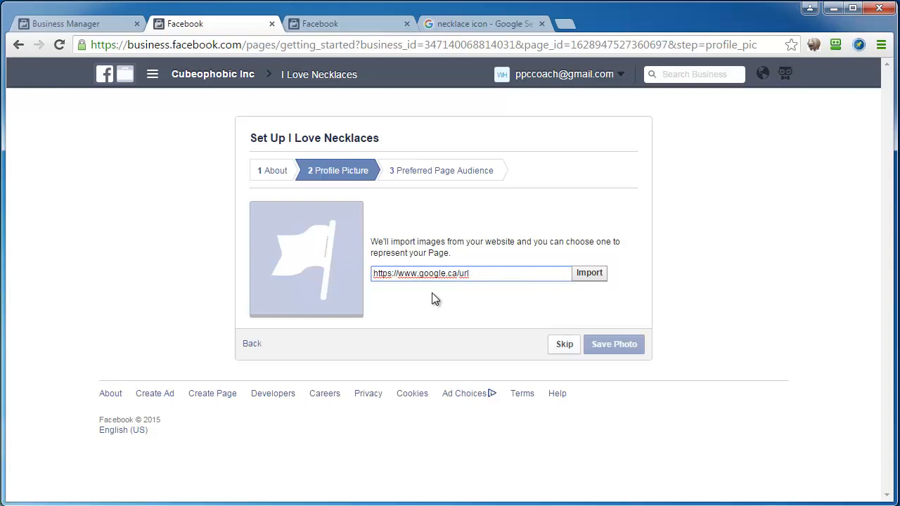
key(BackSpace)
key(BackSpace)
key(BackSpace)
key(BackSpace)
key(BackSpace)
key(BackSpace)
key(BackSpace)
key(BackSpace)
key(BackSpace)
key(BackSpace)
key(BackSpace)
key(BackSpace)
key(BackSpace)
key(BackSpace)
key(BackSpace)
key(BackSpace)
key(BackSpace)
key(BackSpace)
key(BackSpace)
key(BackSpace)
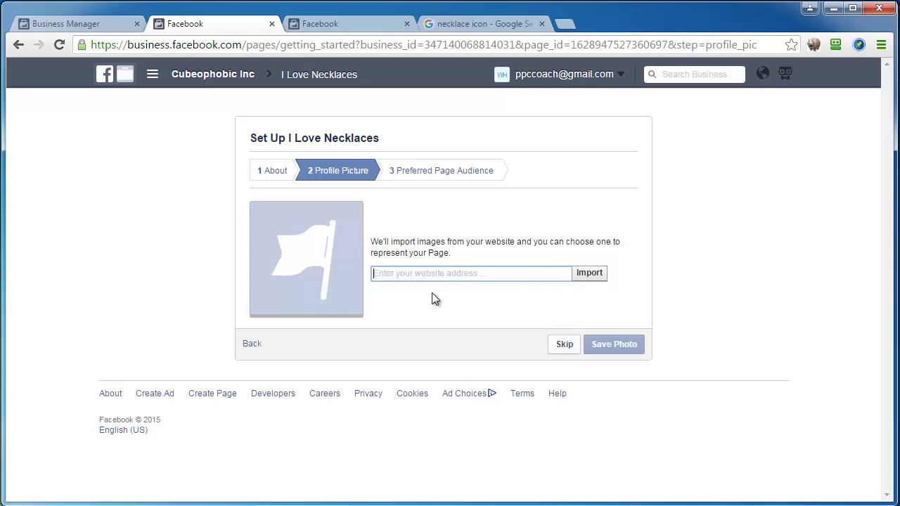
Open the Trendy's Jewelry necklaces page from the image result and copy the heart pendant icon's image URL.
click(482, 19)
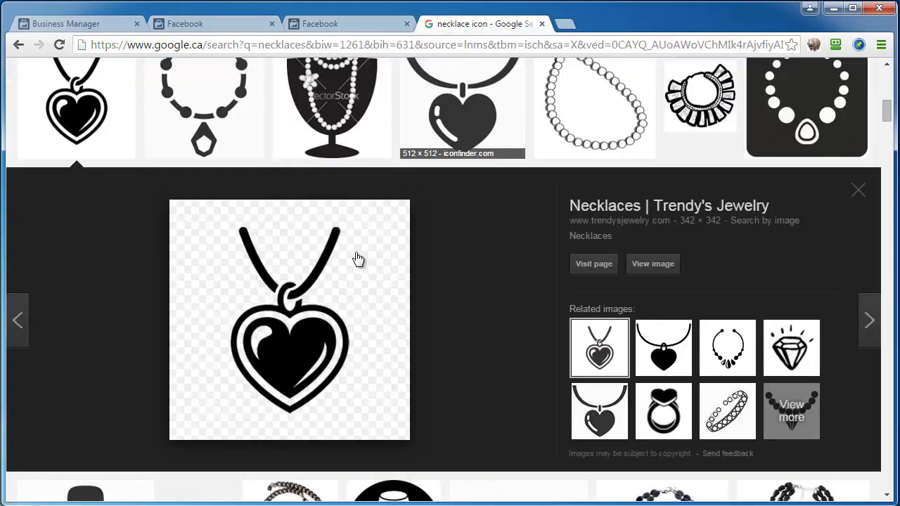
click(296, 342)
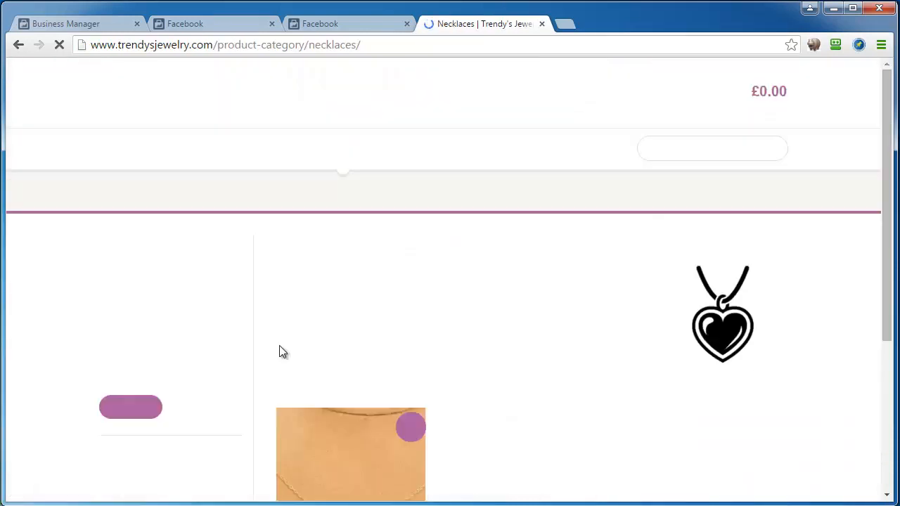
right_click(721, 323)
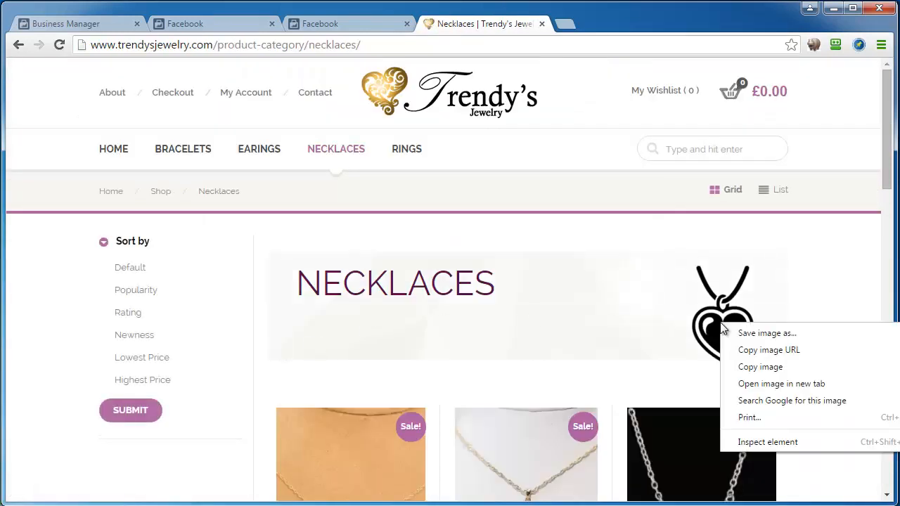
click(737, 349)
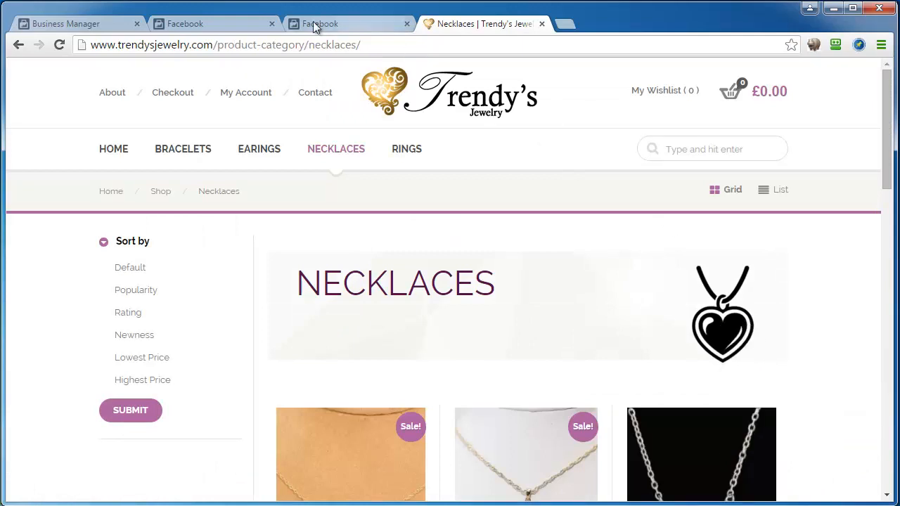
Import the heart pendant icon into the page setup from the copied image URL and save it as the profile picture.
click(257, 25)
drag(433, 274, 333, 268)
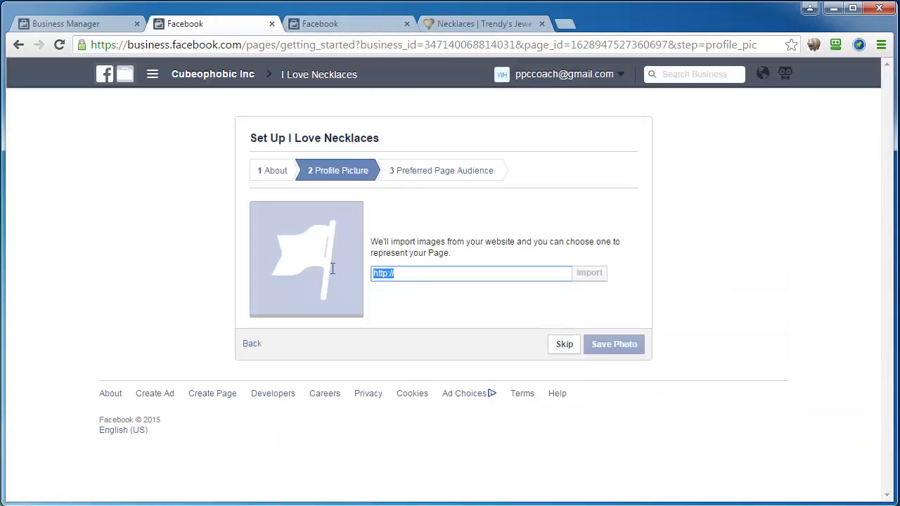
right_click(405, 273)
click(449, 350)
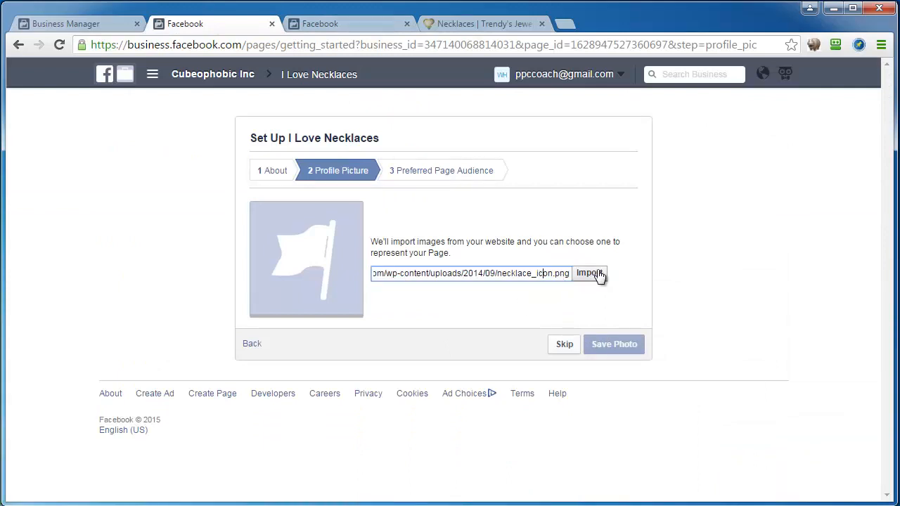
click(599, 276)
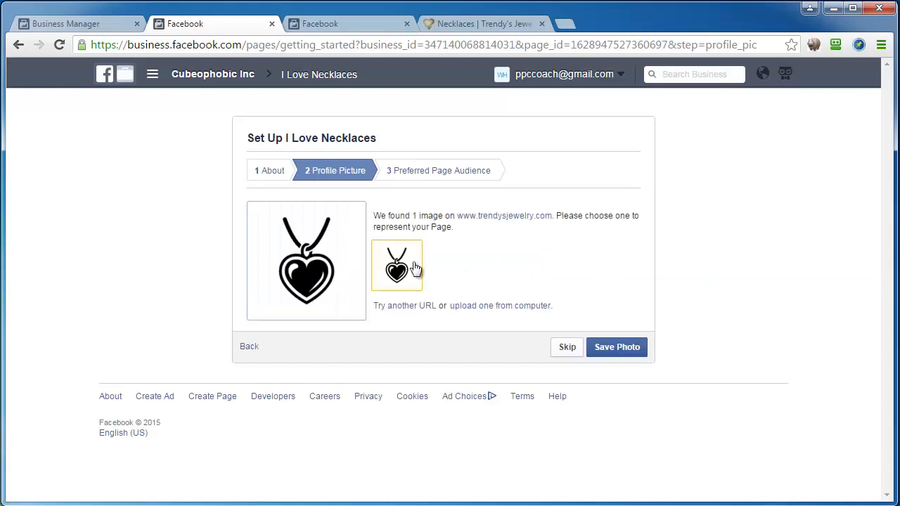
click(623, 349)
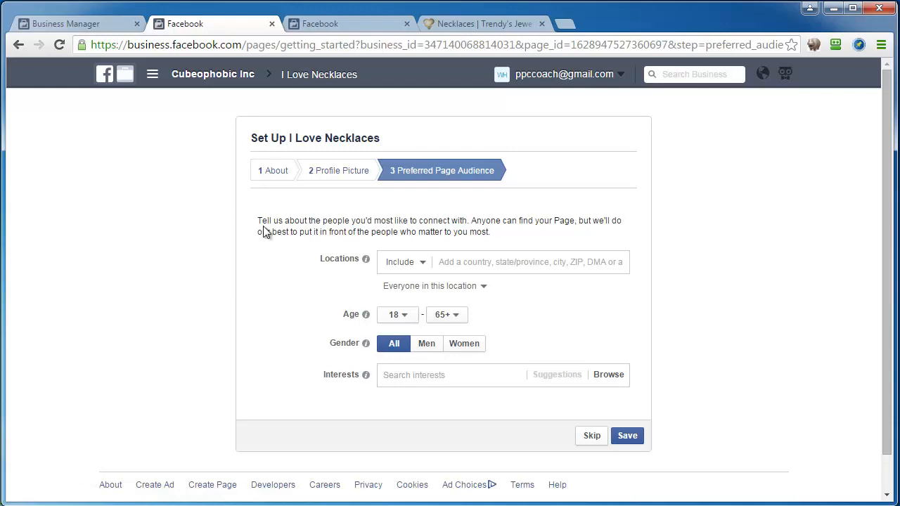
click(461, 264)
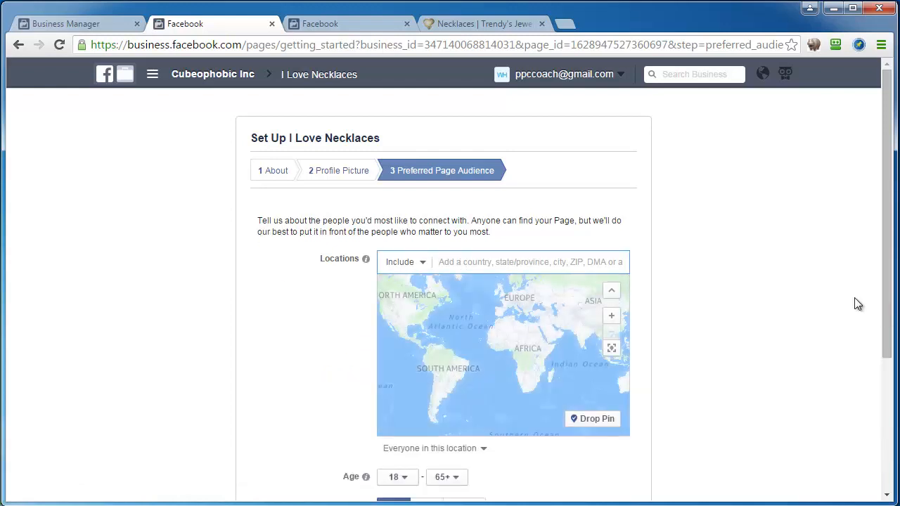
text(canad)
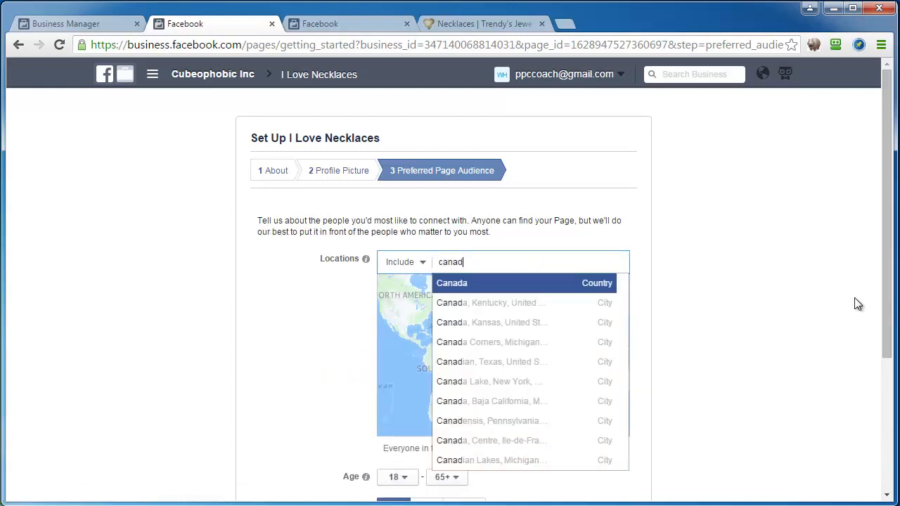
text(a)
key(BackSpace)
key(BackSpace)
key(BackSpace)
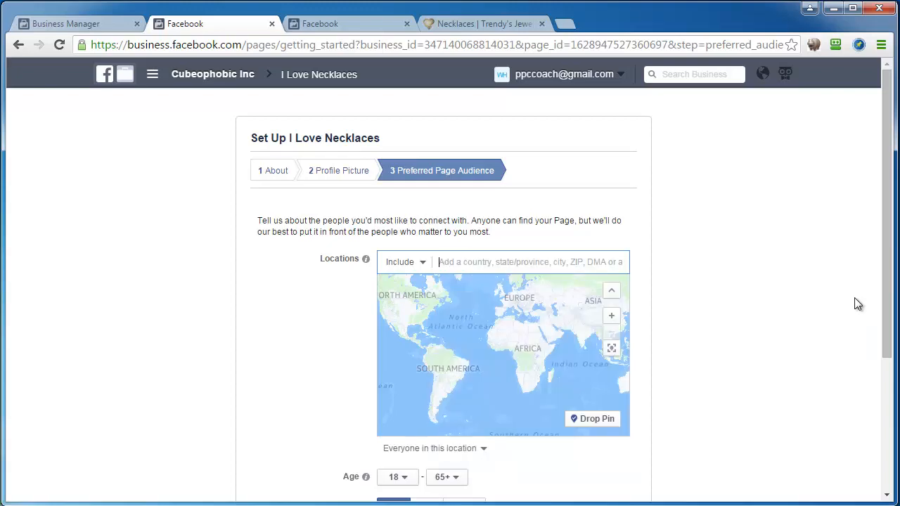
Add Necklace as an interest for the preferred page audience.
scroll(295, 373, down, 3)
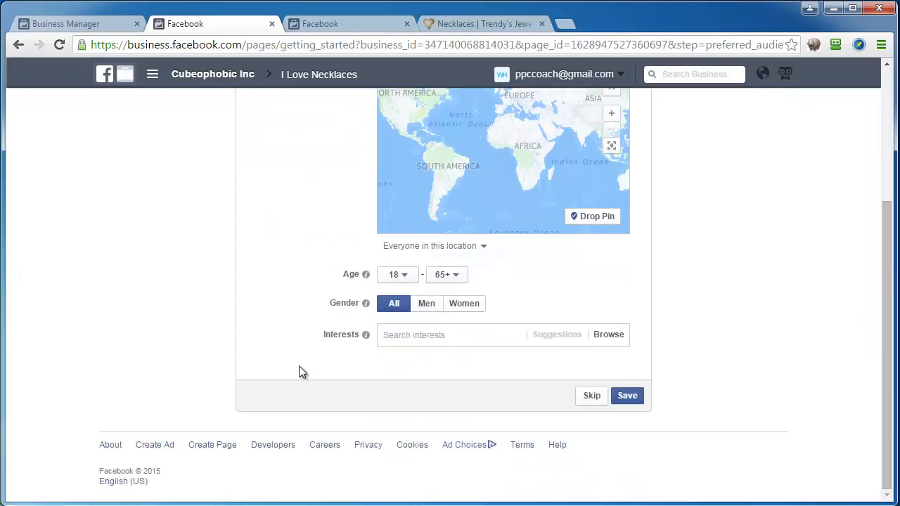
click(401, 338)
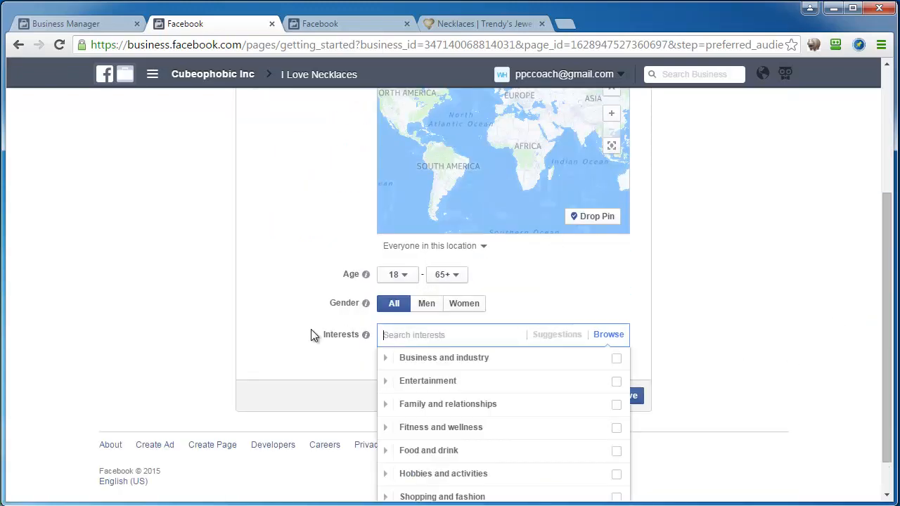
text(necklaces)
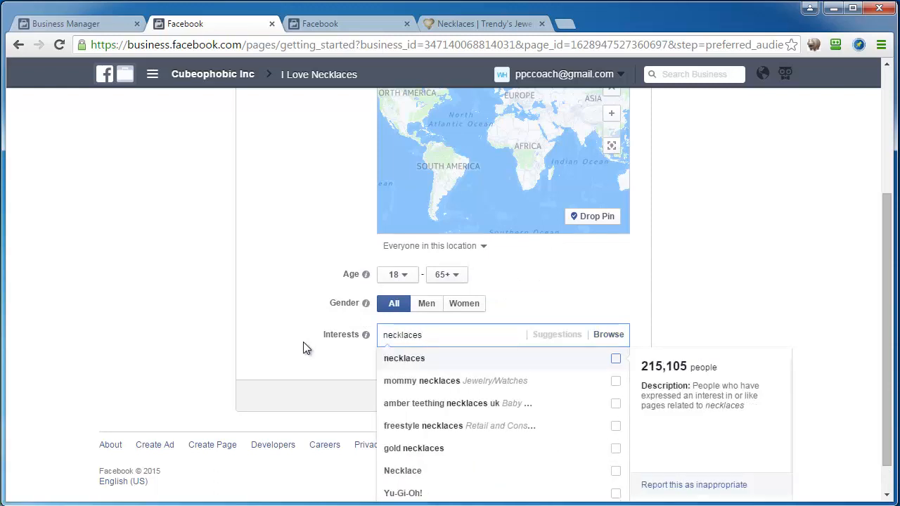
key(BackSpace)
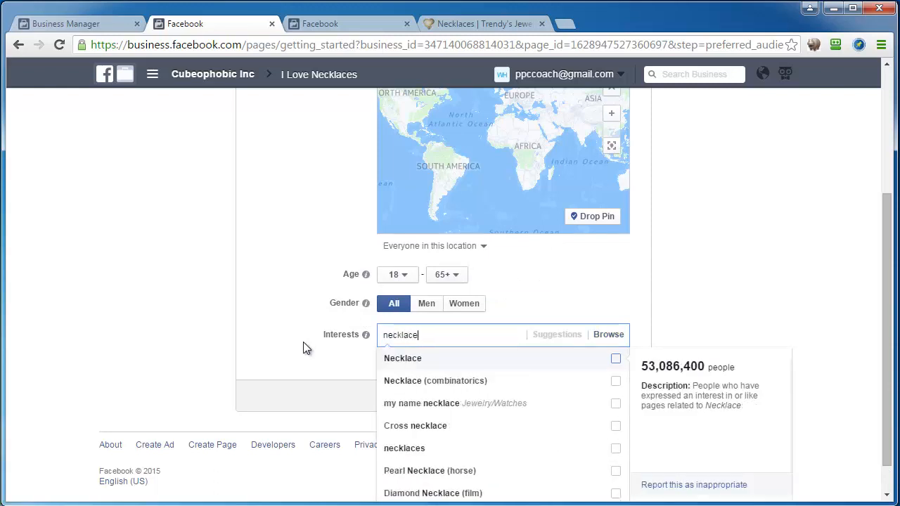
click(402, 360)
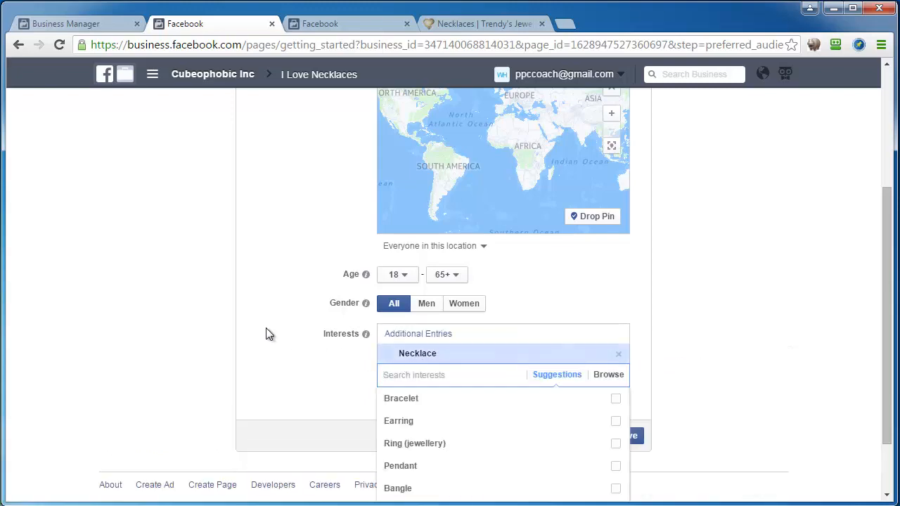
click(267, 332)
scroll(266, 334, up, 3)
scroll(265, 334, down, 3)
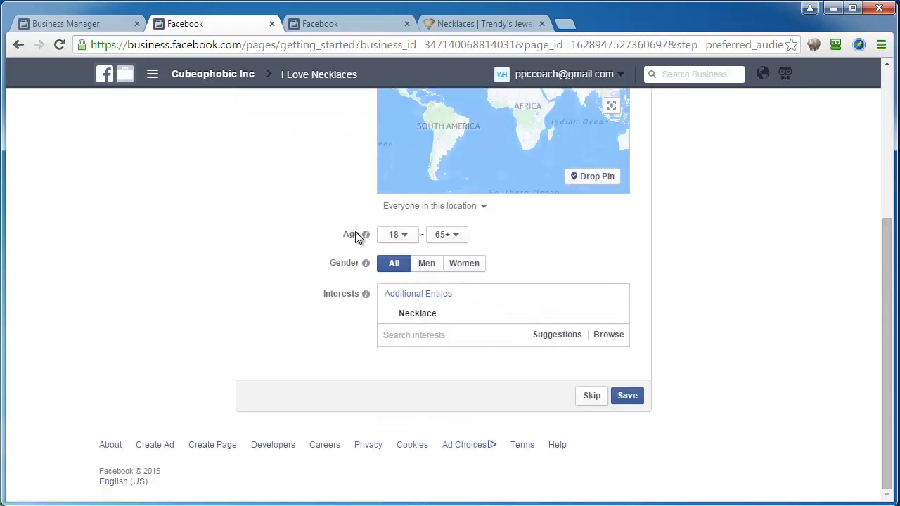
Include the countries Canada and United States in the preferred audience's locations.
scroll(495, 221, up, 4)
click(557, 165)
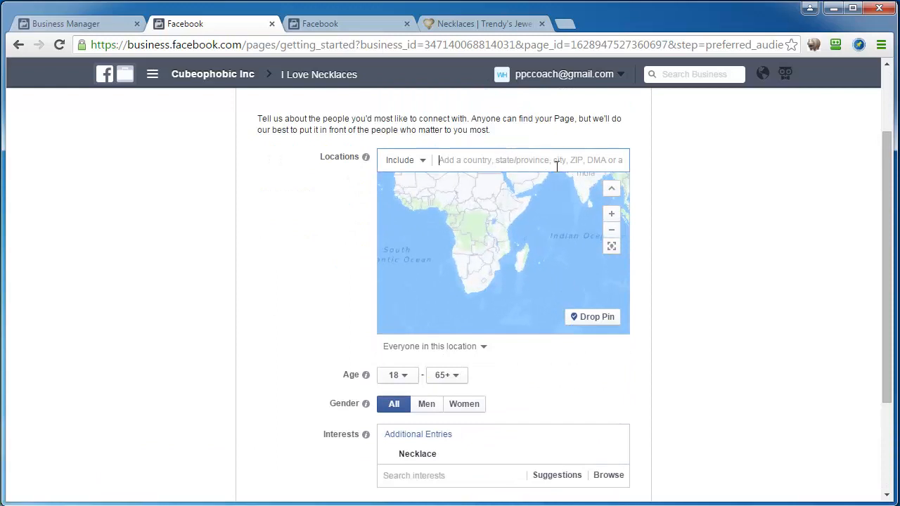
text(canada)
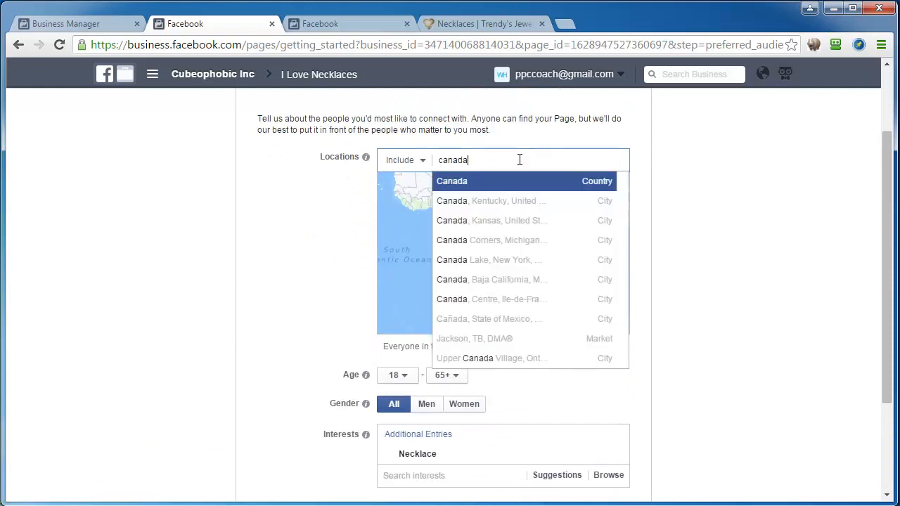
key(Return)
text(united st)
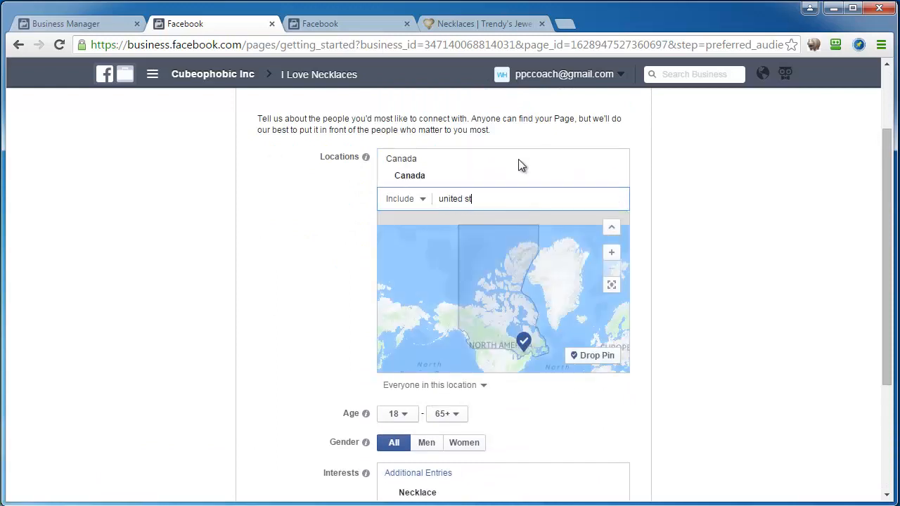
text(ates)
key(Return)
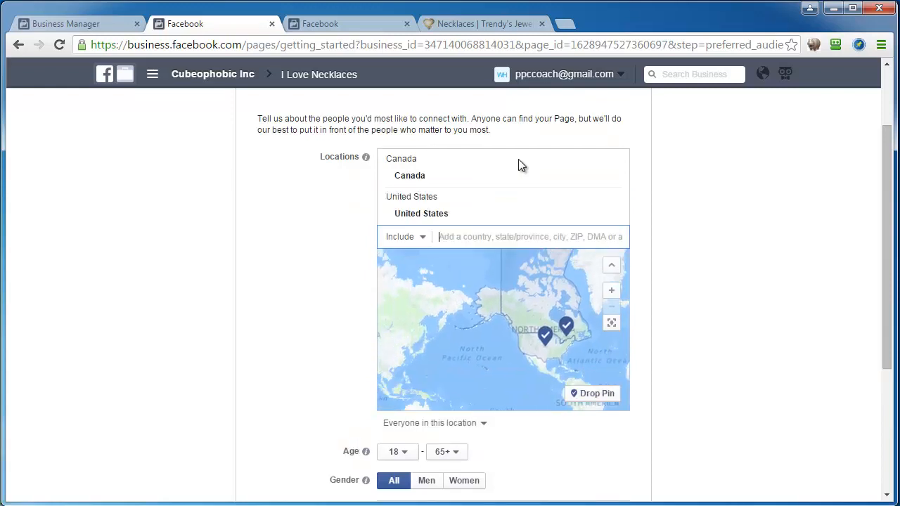
Add the countries United Kingdom and Australia to the preferred audience's included locations.
text(united kingd)
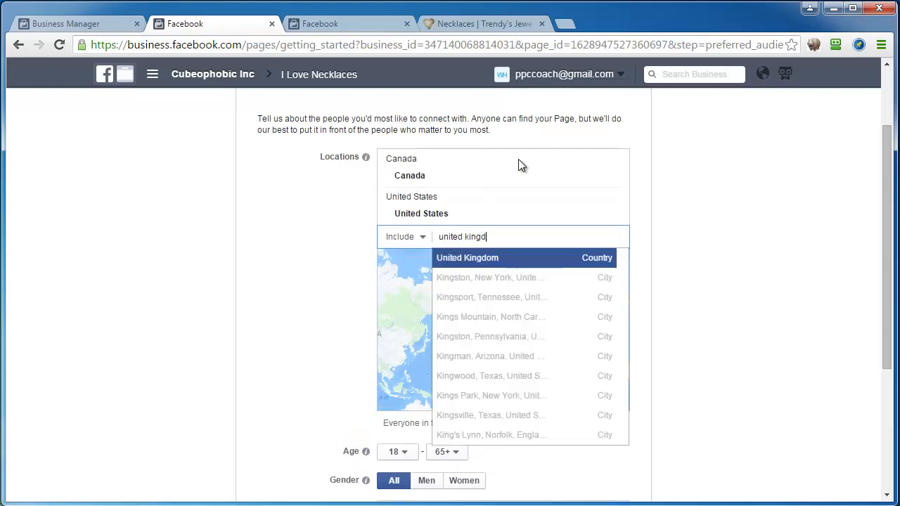
text(om)
key(Return)
text(austra)
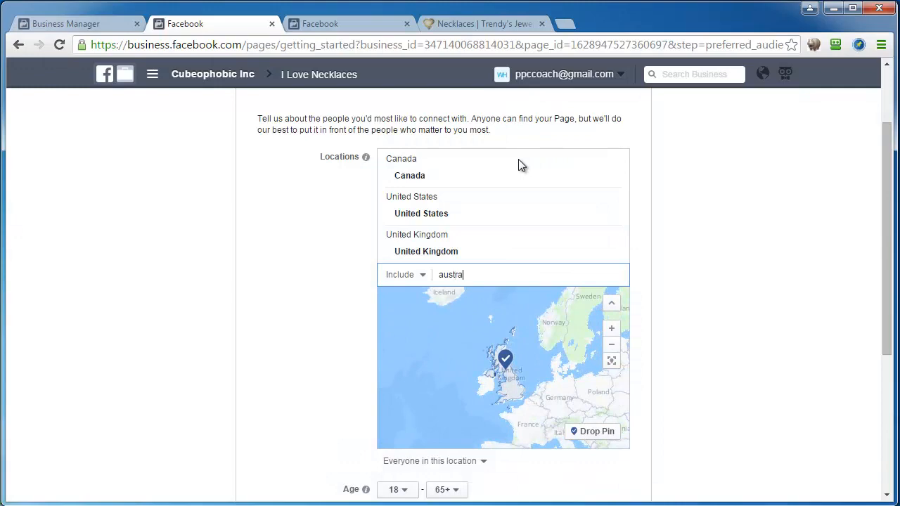
text(lia)
key(Return)
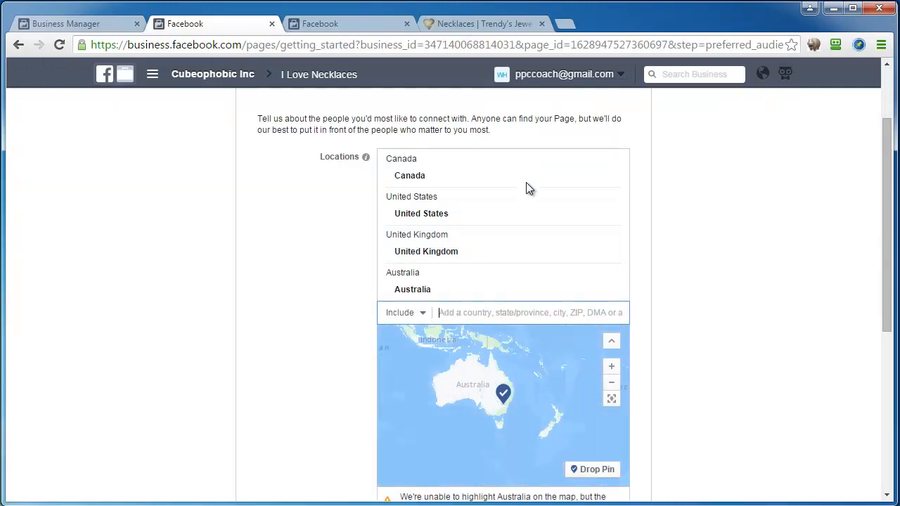
Set the audience's minimum age to 25 and save the preferred page audience.
scroll(738, 315, down, 4)
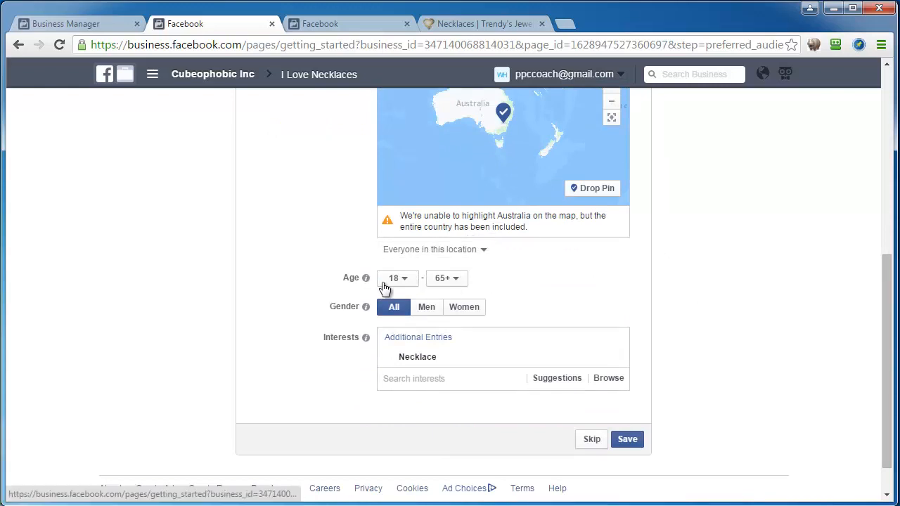
click(407, 281)
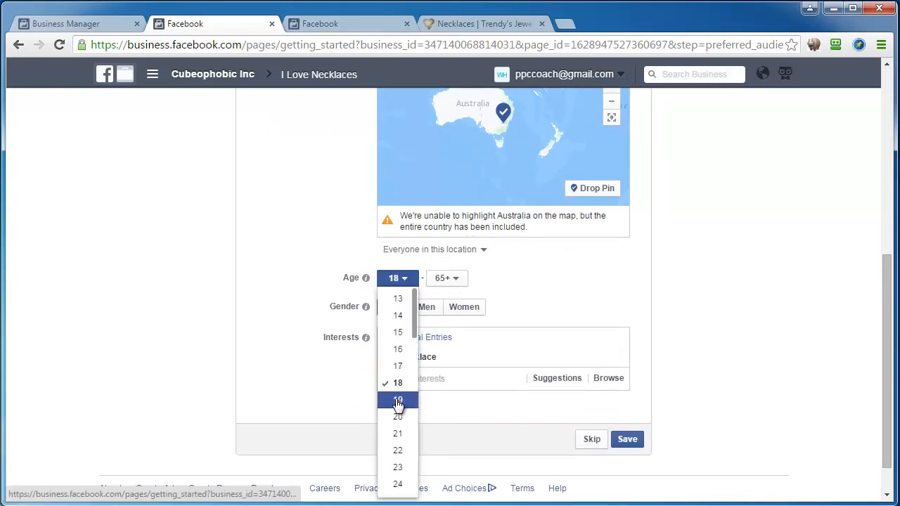
scroll(395, 415, down, 1)
click(396, 430)
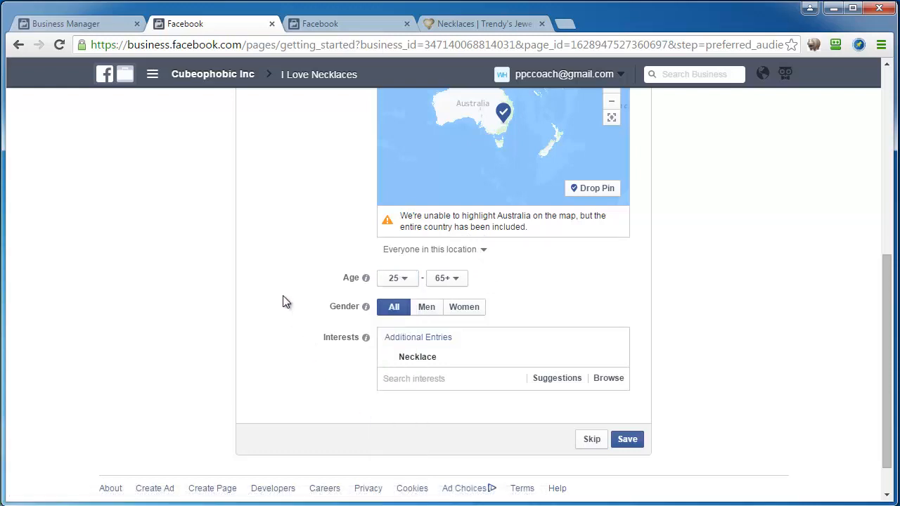
click(627, 440)
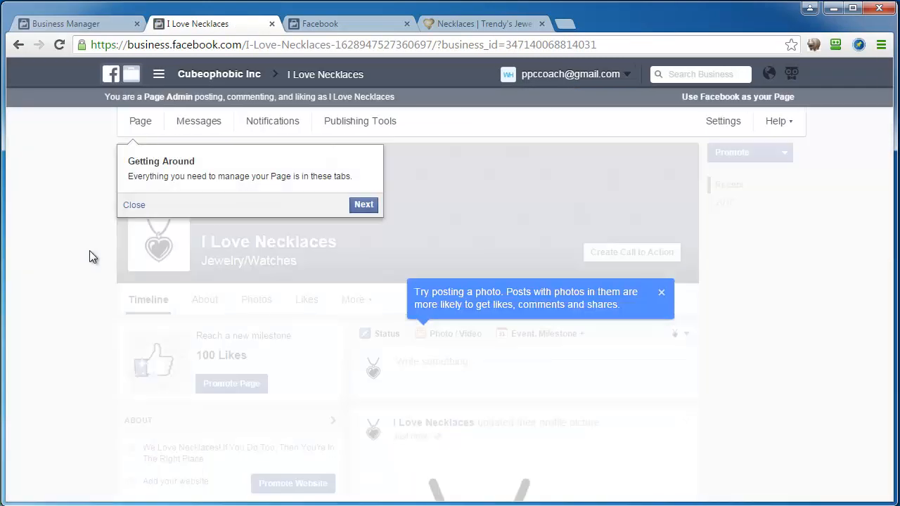
Dismiss the Getting Around tour and the photo-posting tip on the new page.
click(134, 206)
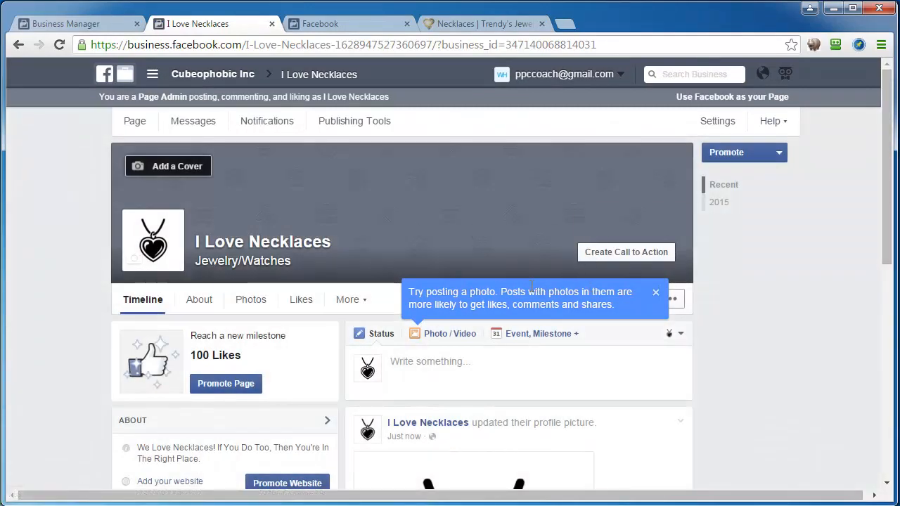
click(655, 293)
Look over the new I Love Necklaces page, examining its cover area, About section, photos and timeline posts.
scroll(59, 336, down, 3)
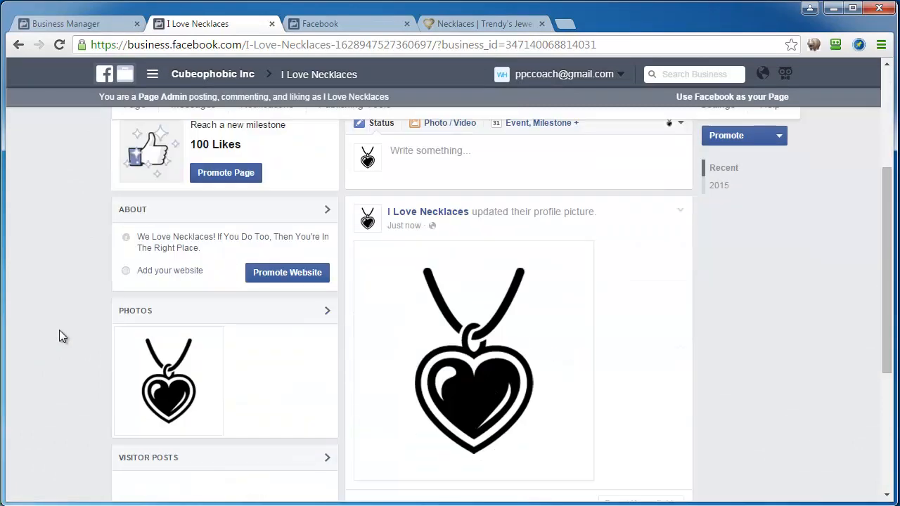
scroll(79, 314, down, 3)
scroll(79, 313, up, 5)
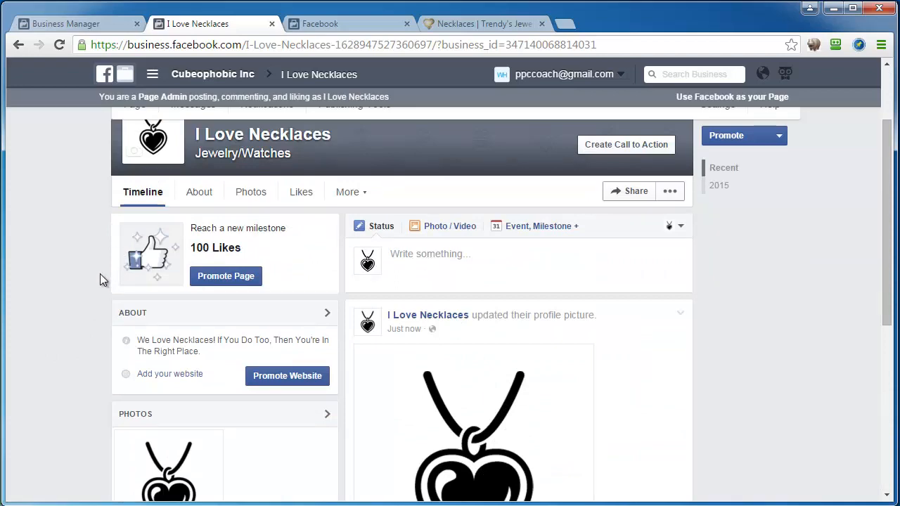
scroll(100, 273, up, 2)
scroll(62, 200, down, 1)
scroll(62, 201, up, 1)
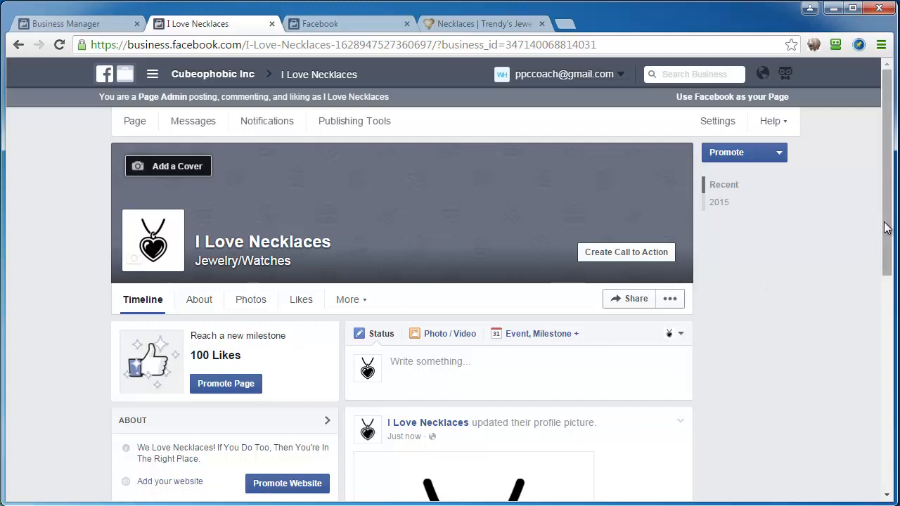
scroll(877, 362, down, 5)
scroll(877, 362, up, 5)
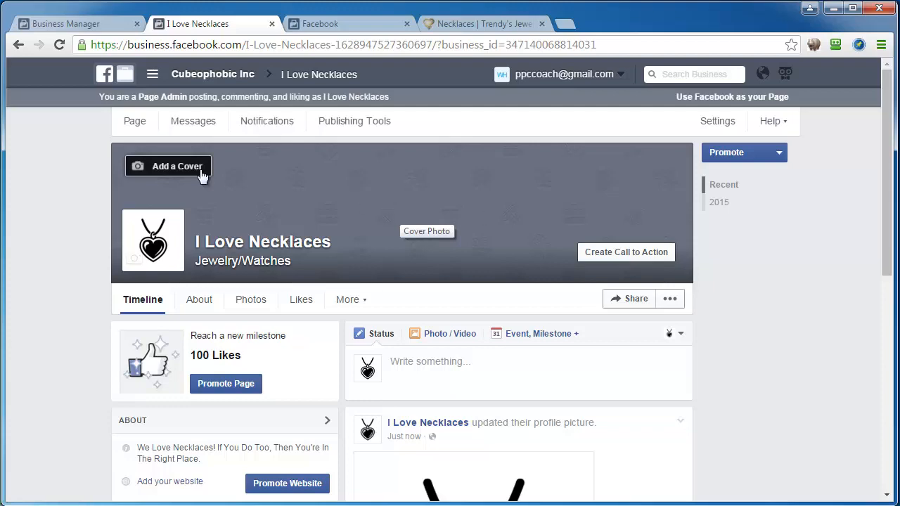
scroll(777, 328, down, 2)
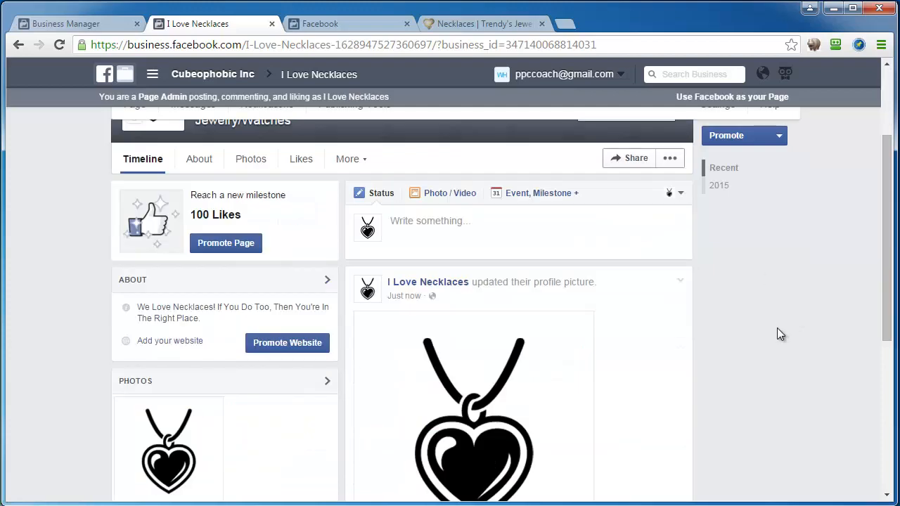
scroll(777, 328, up, 2)
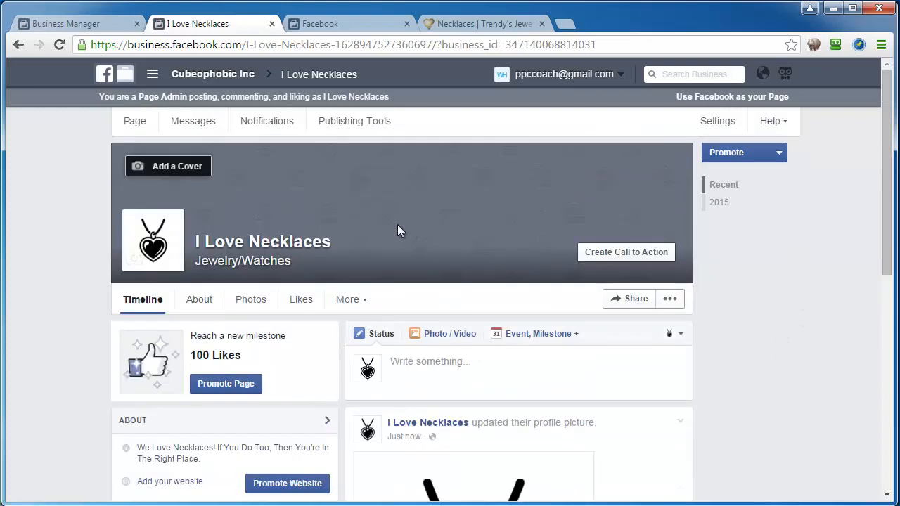